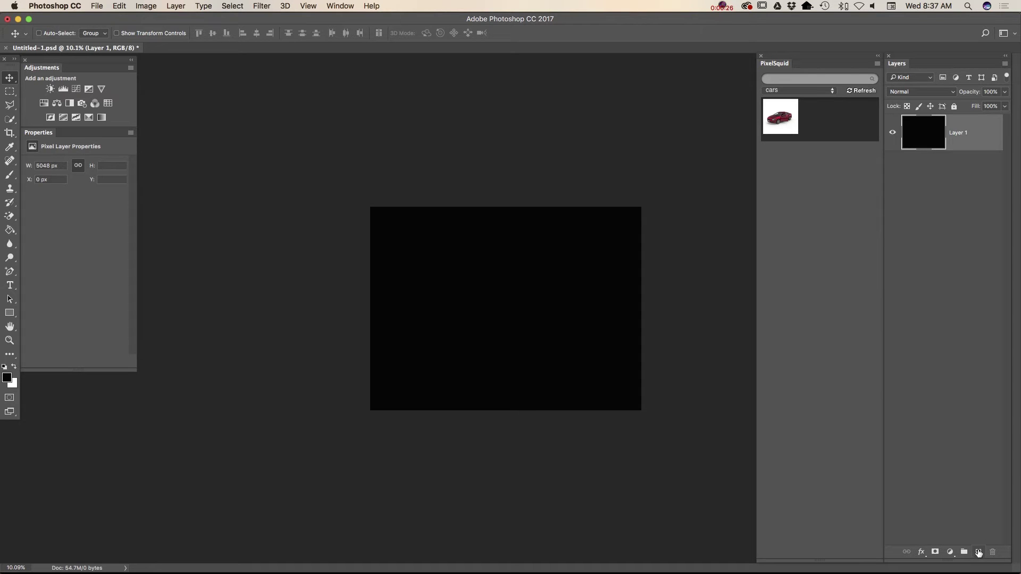
On a new layer, place the red PixelSquid sedan turned to a front view at High resolution.
left_click(978, 553)
mouse_move(784, 126)
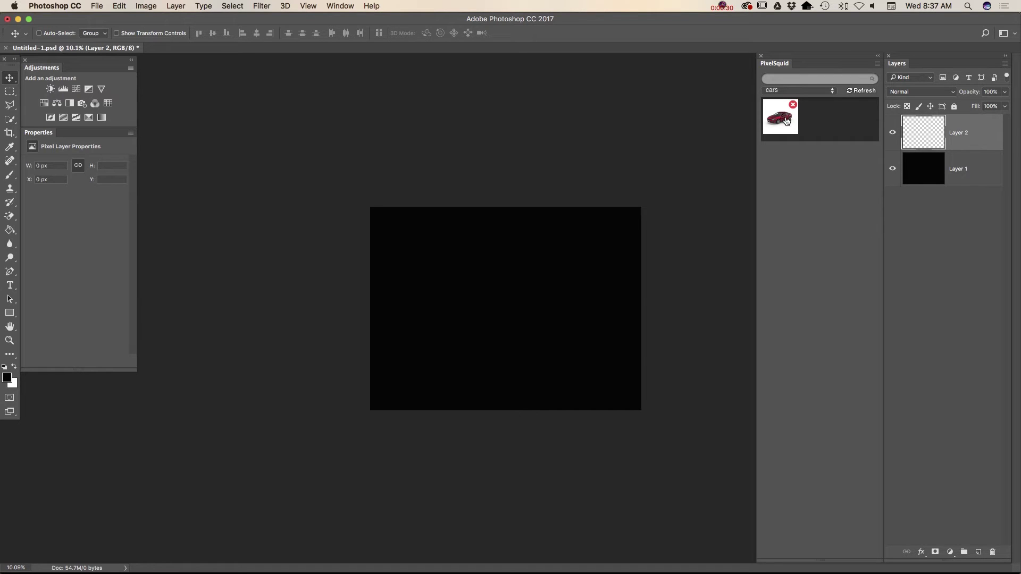
left_click(779, 123)
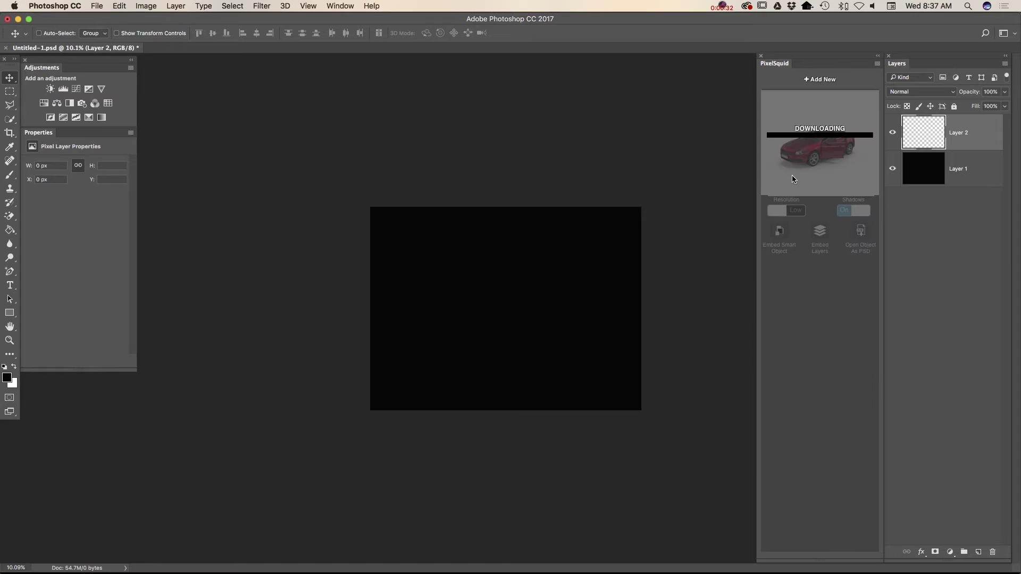
left_click_drag(797, 154, 809, 149)
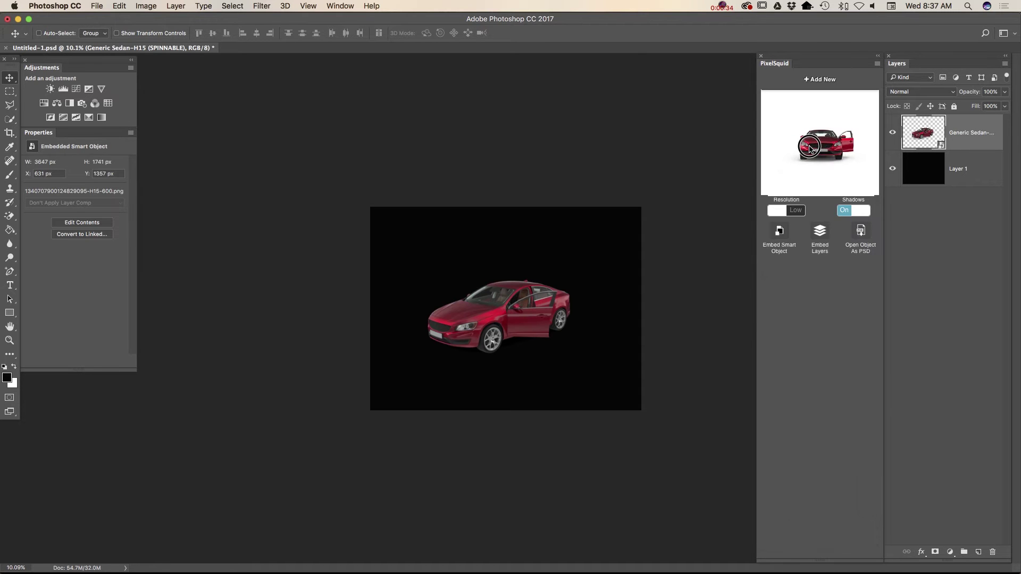
left_click(796, 214)
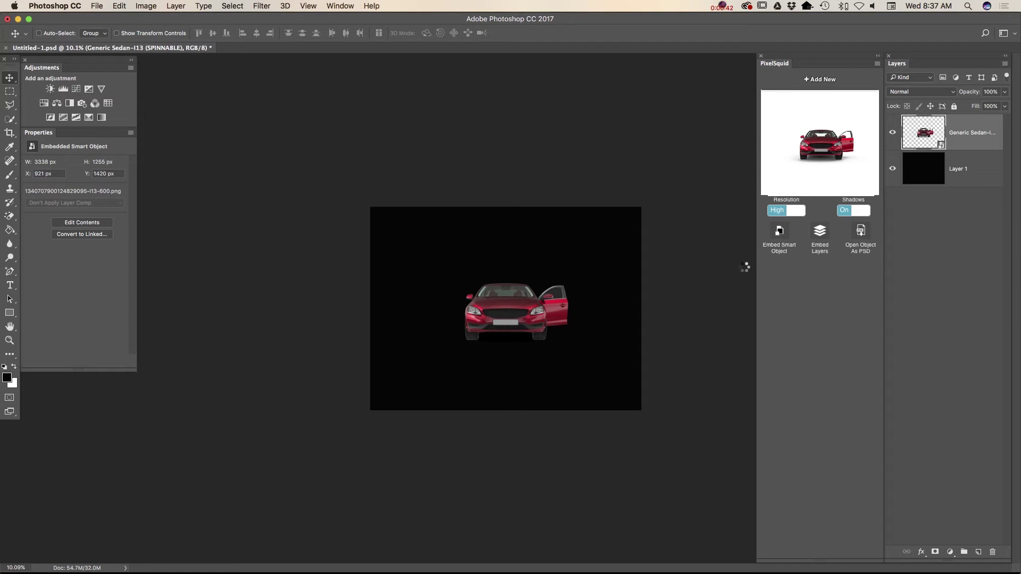
left_click(126, 7)
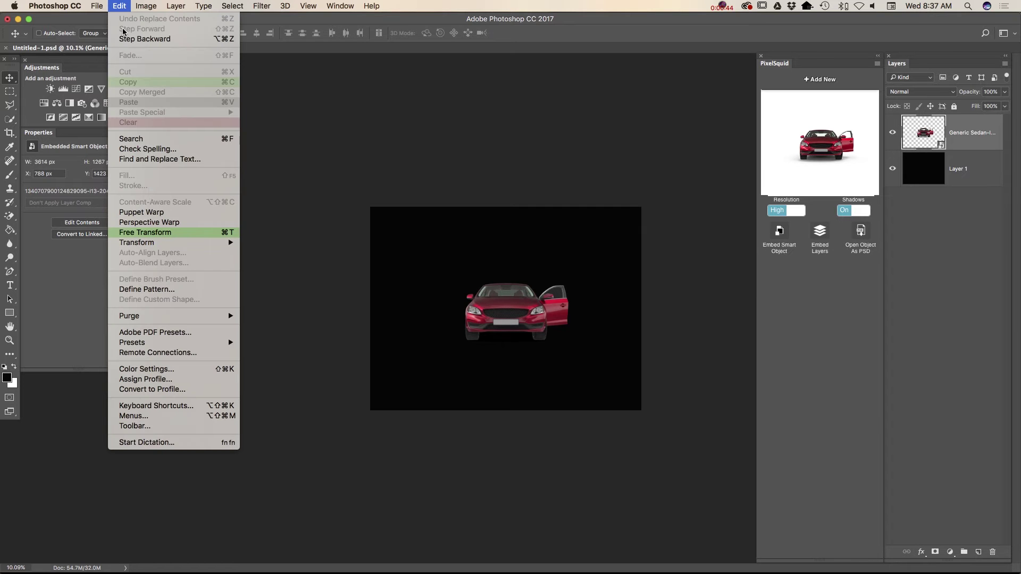
Free-transform the sedan larger, move it lower-centre on the black canvas, and commit.
key("super+t")
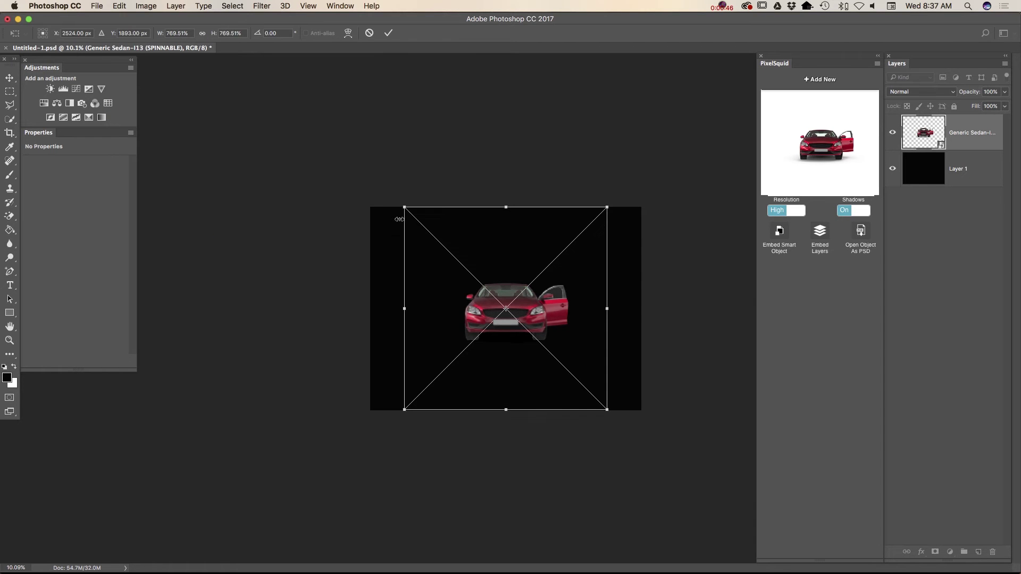
left_click_drag(406, 206, 272, 110)
left_click_drag(469, 263, 534, 346)
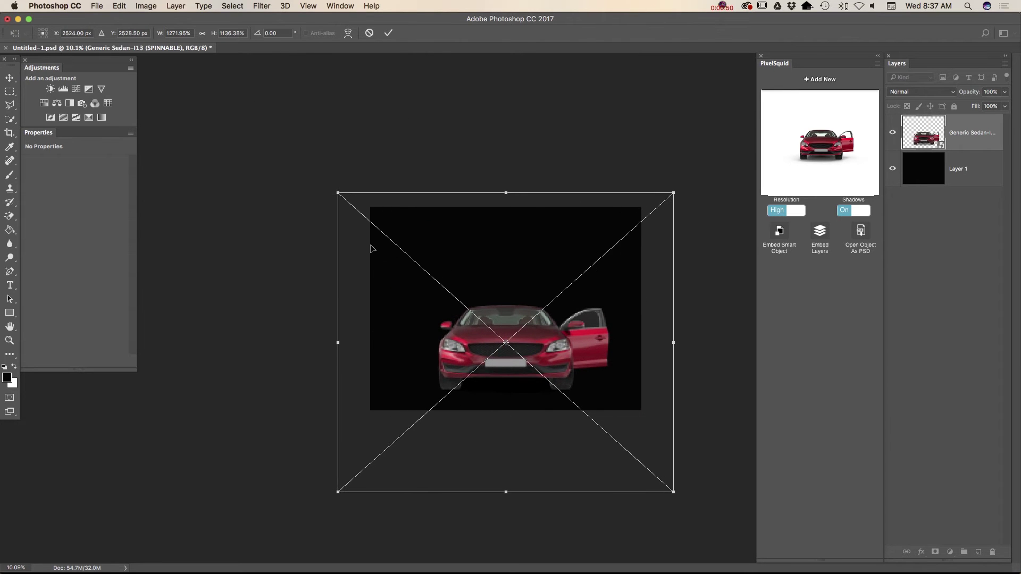
left_click_drag(331, 184, 317, 179)
left_click_drag(519, 336, 529, 336)
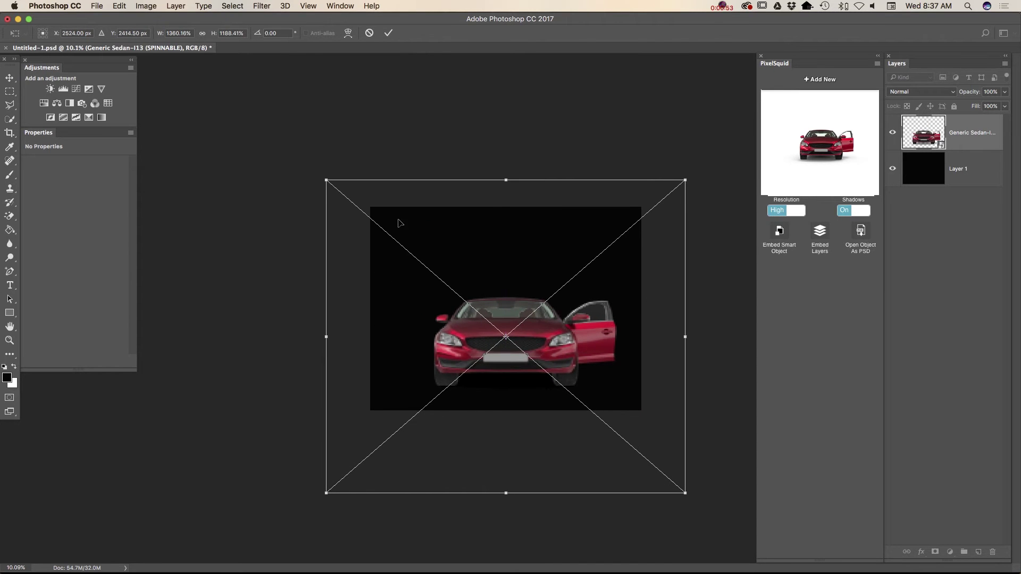
left_click(388, 32)
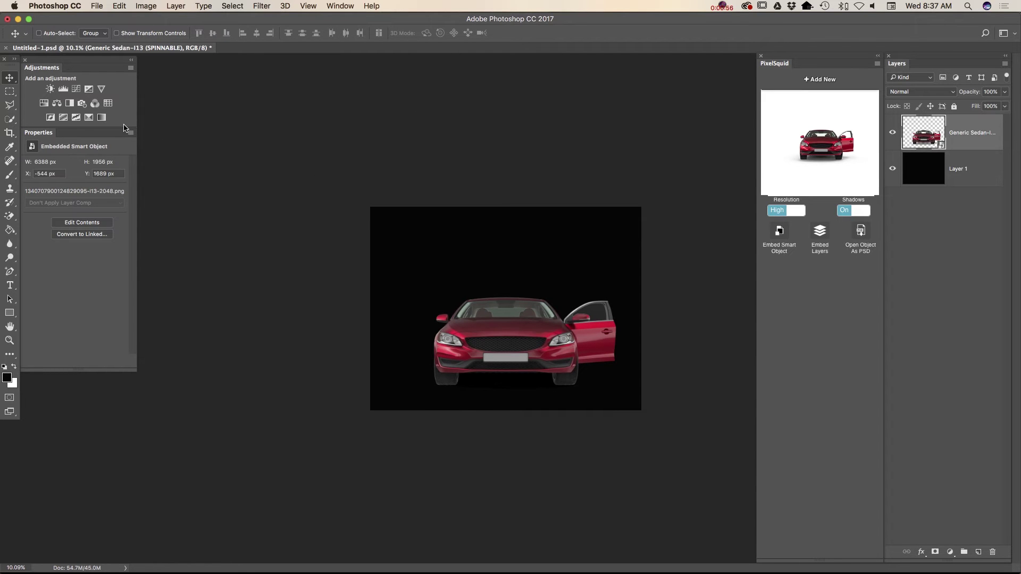
Add an Exposure adjustment clipped to the sedan with exposure about -3.95 and gamma 0.73.
left_click(89, 89)
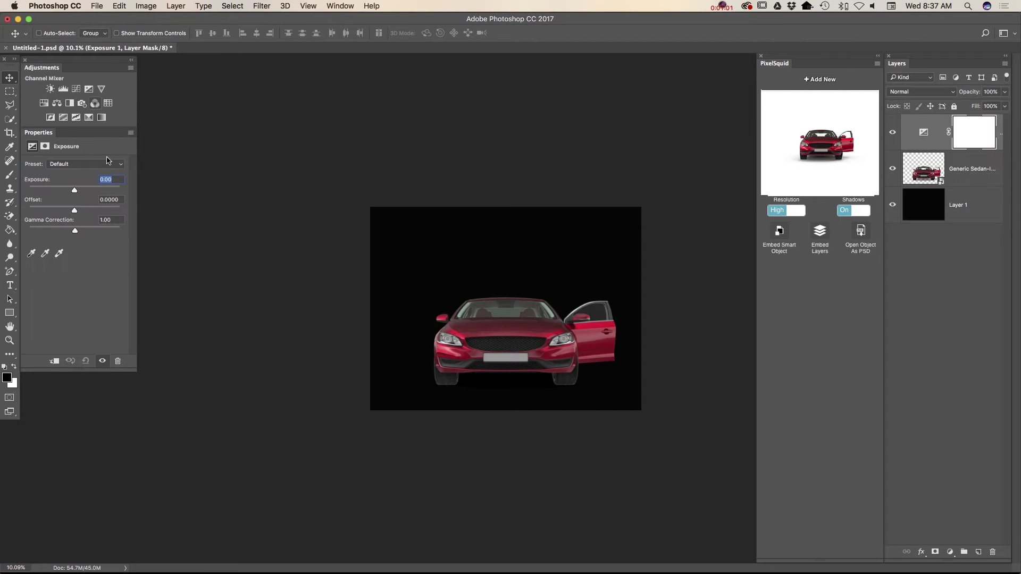
left_click(54, 361)
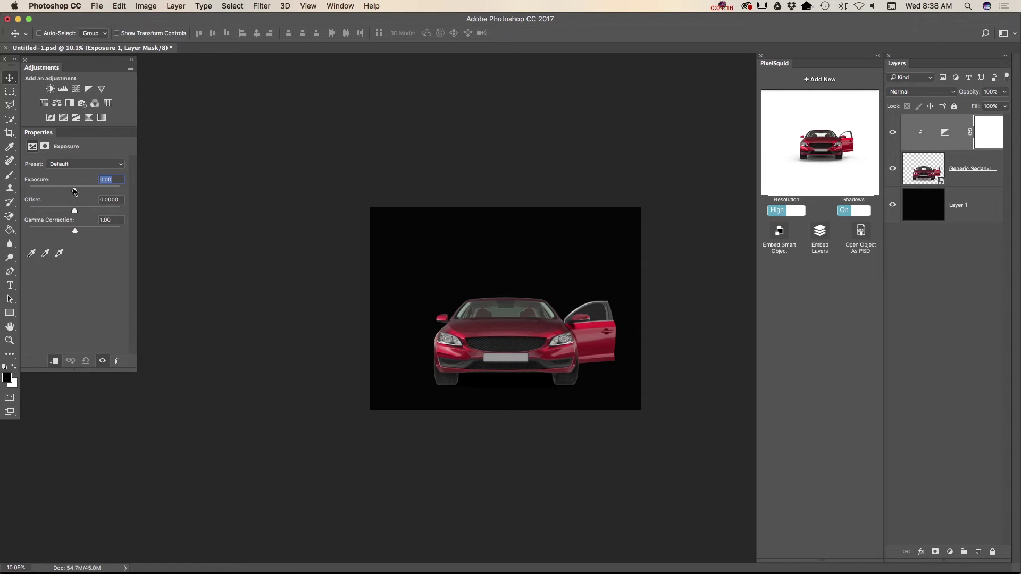
left_click_drag(74, 190, 54, 192)
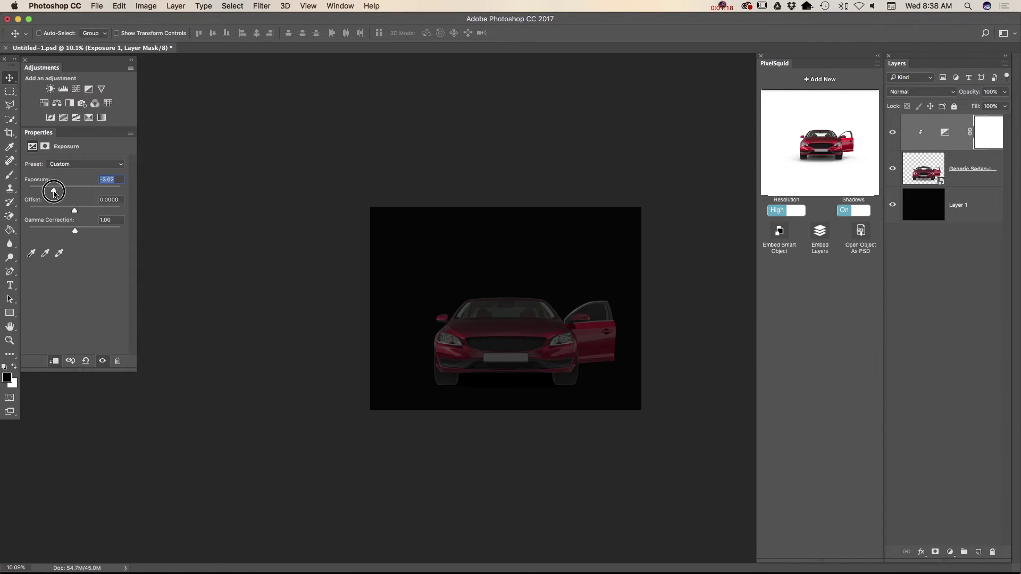
left_click_drag(75, 231, 84, 231)
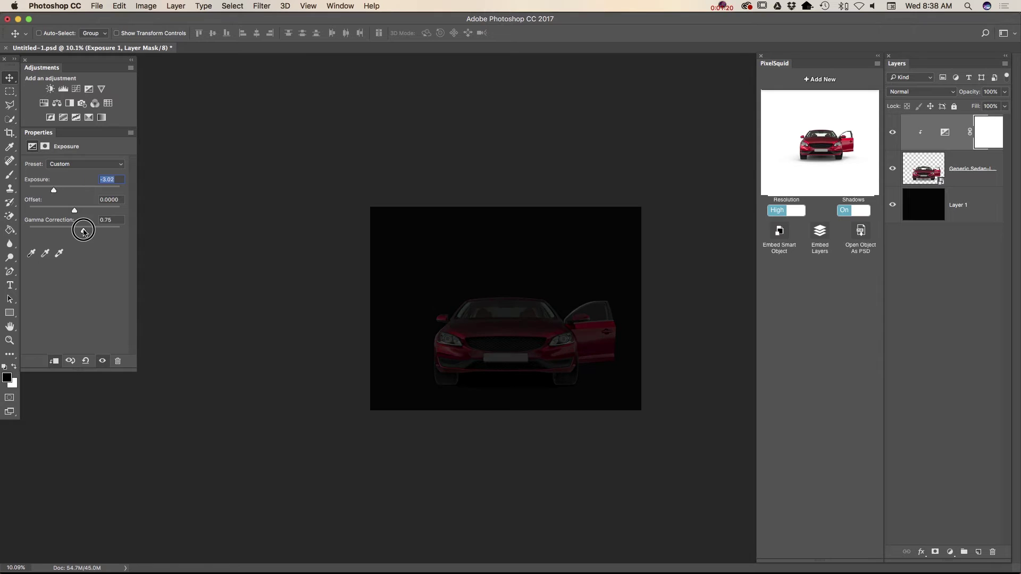
Zoom in to inspect the car, zoom back out, and lower the exposure slightly more.
double_click(10, 340)
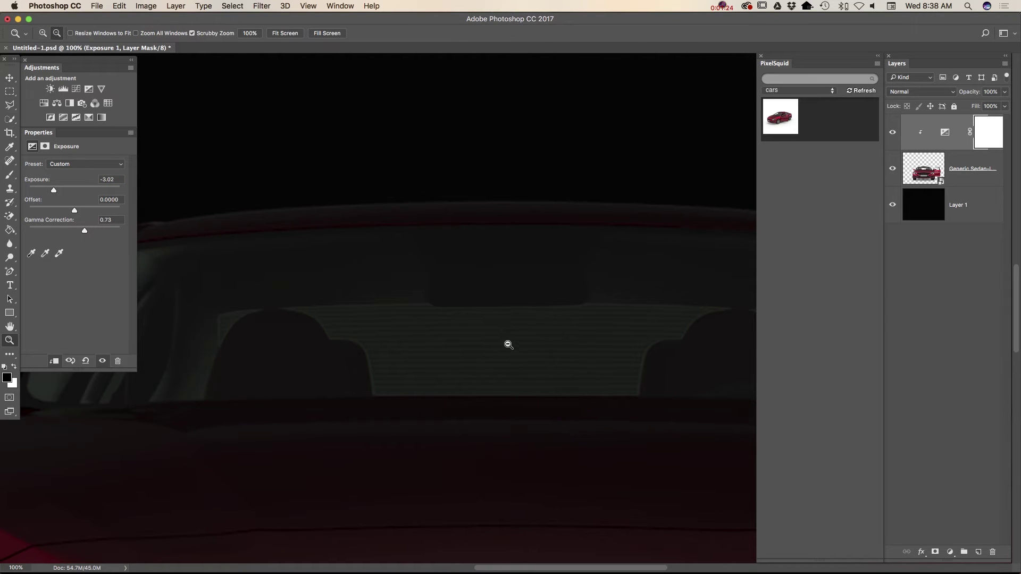
left_click(508, 343, "alt")
left_click(508, 348, "alt")
left_click(508, 349, "alt")
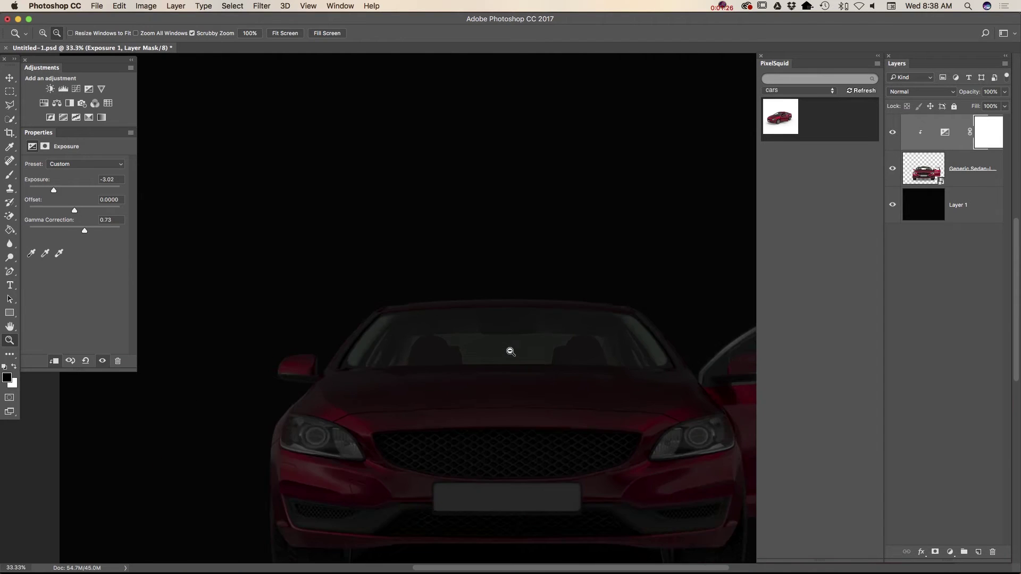
left_click(509, 349, "alt")
left_click(511, 351, "alt")
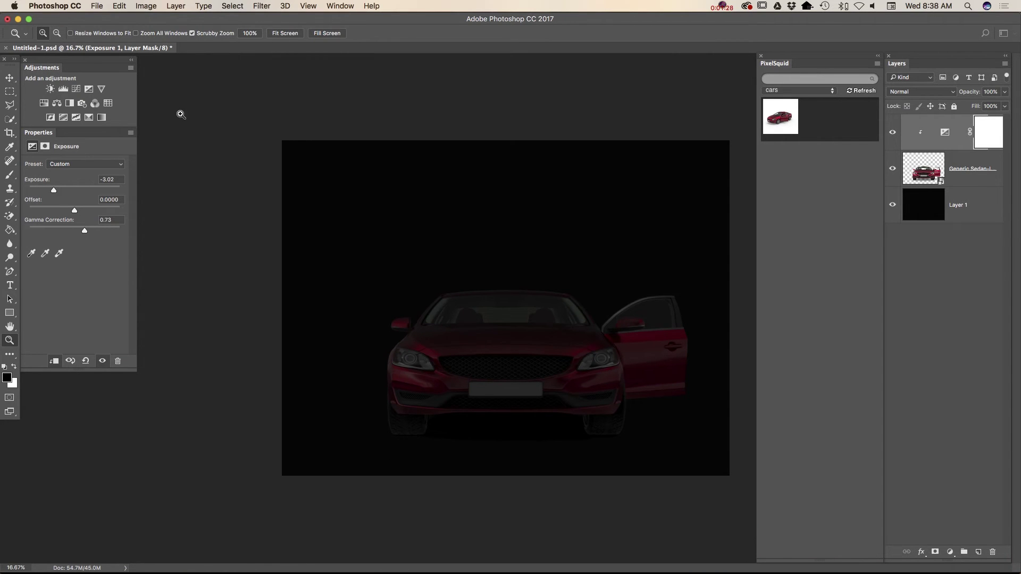
left_click(10, 78)
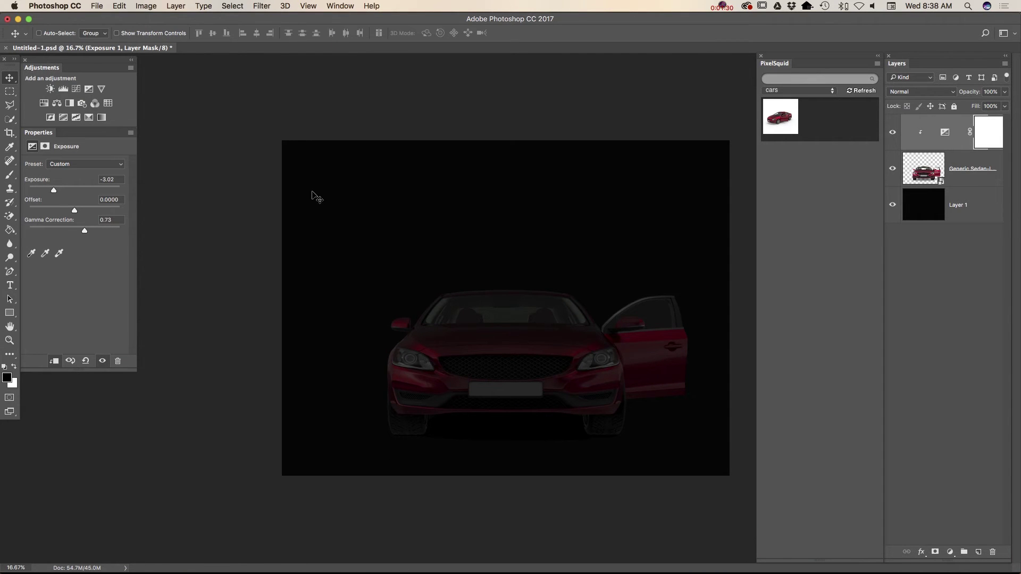
left_click_drag(53, 192, 46, 190)
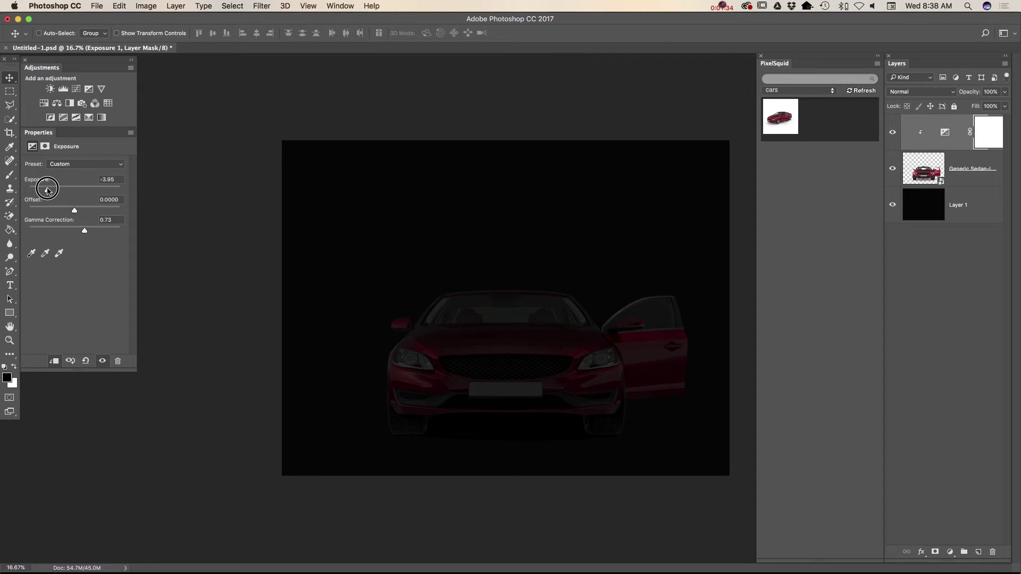
Switch to the Gradient Tool with opacity around 19%.
left_click(10, 230)
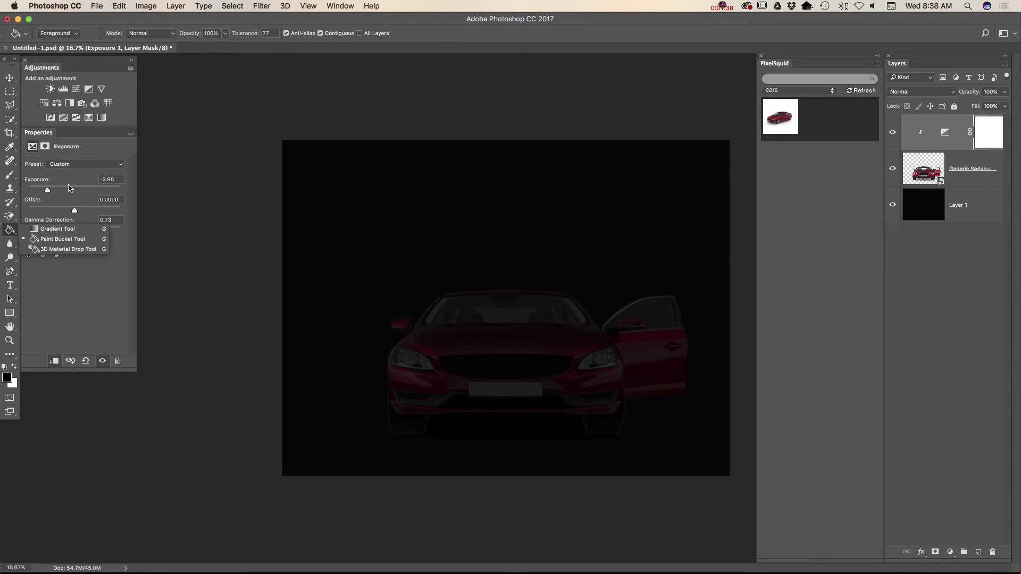
left_click(58, 229)
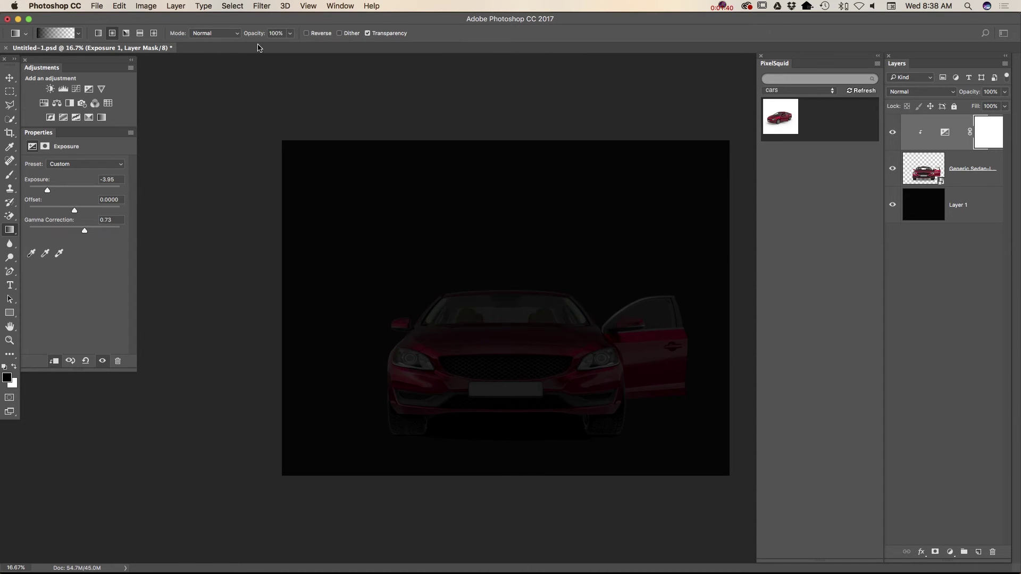
left_click(290, 33)
left_click_drag(268, 46, 251, 47)
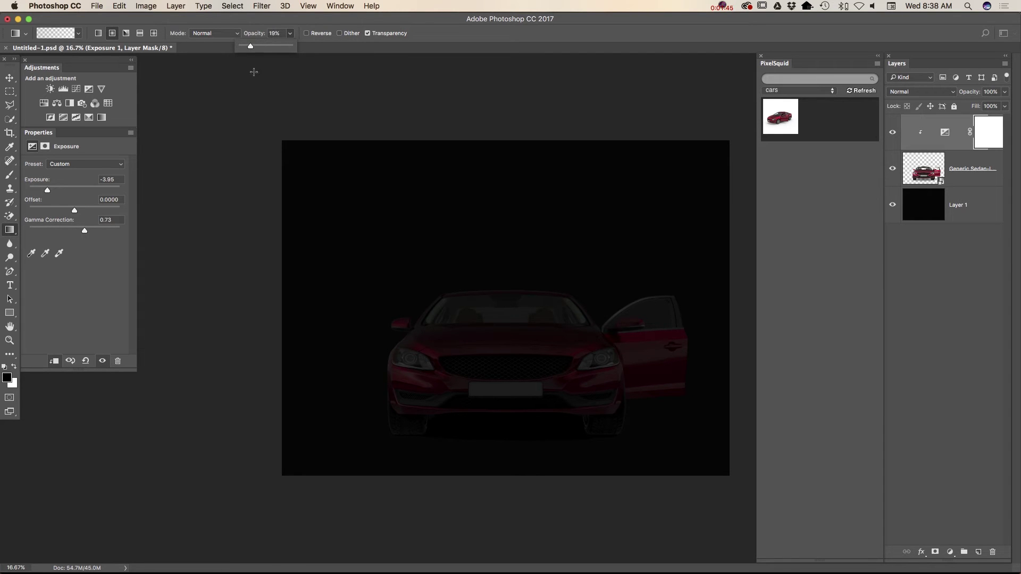
Drag soft gradients on the Exposure mask over both headlights and the license plate area.
left_click(408, 363)
left_click_drag(408, 363, 475, 386)
left_click(612, 365)
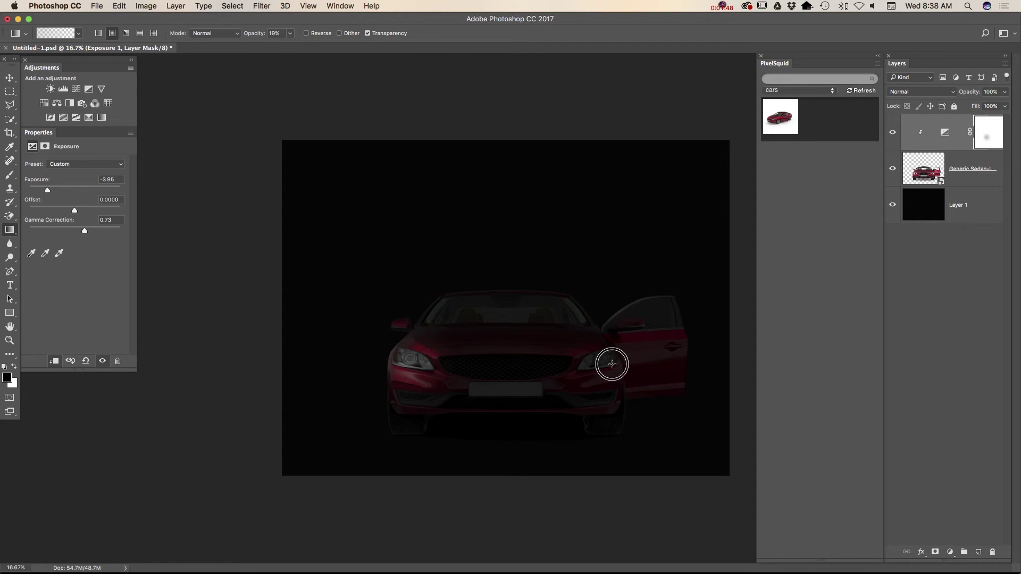
left_click_drag(612, 364, 574, 392)
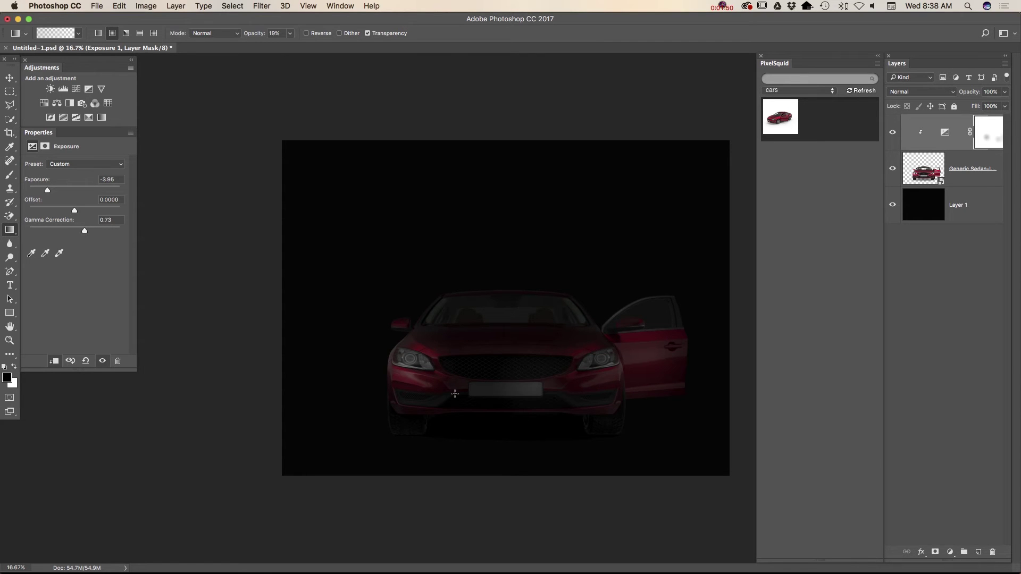
left_click_drag(502, 394, 486, 366)
left_click_drag(545, 411, 582, 388)
left_click_drag(604, 402, 584, 364)
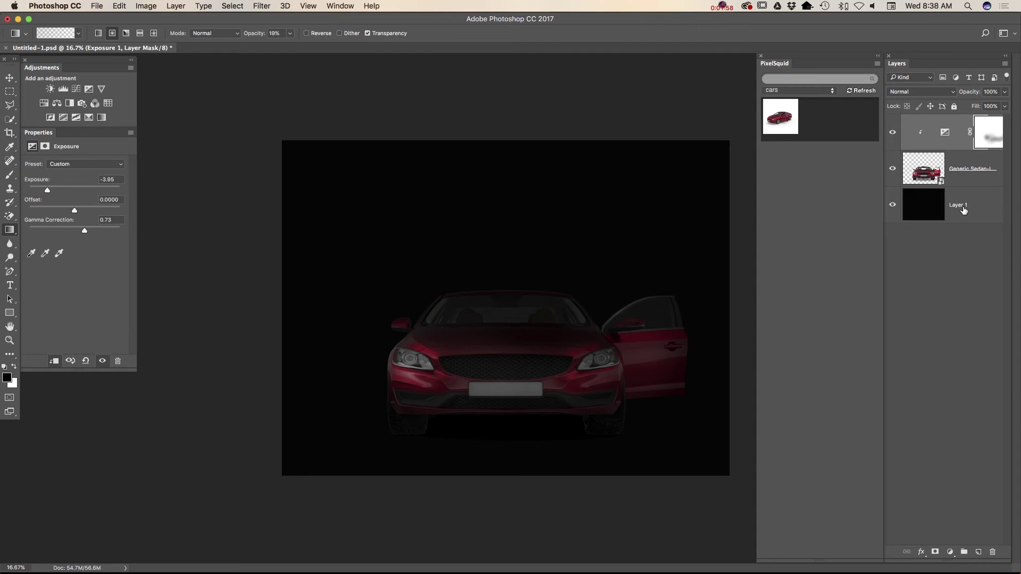
Add a red-green Gradient Map above the black background layer and fade it to 13% opacity.
left_click(964, 210)
left_click(12, 77)
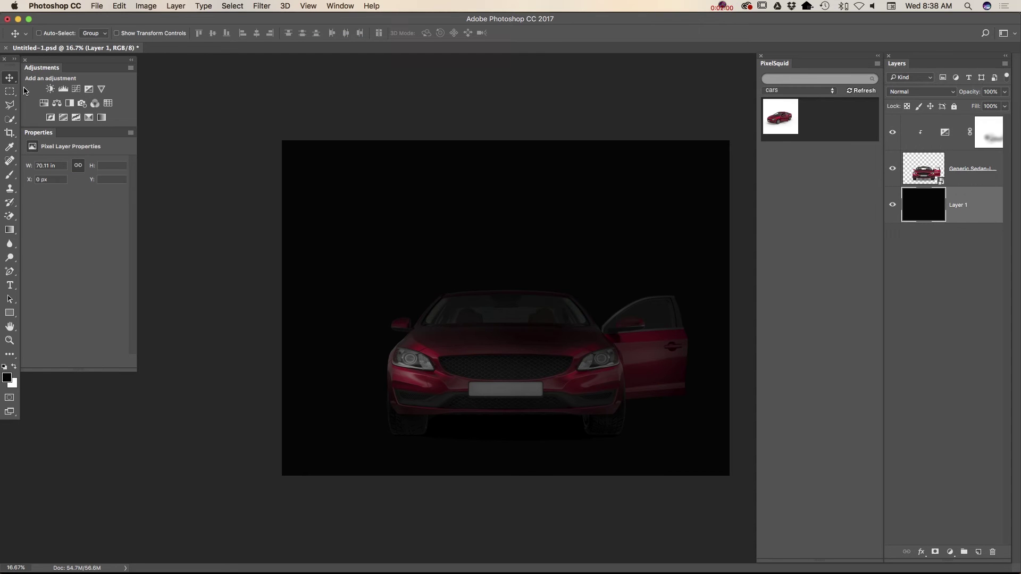
left_click(101, 118)
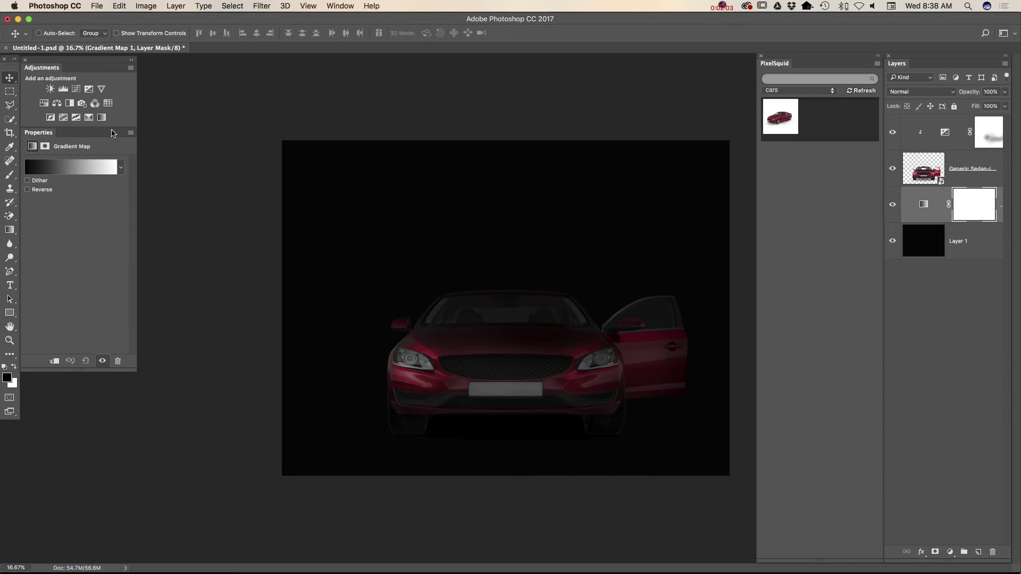
left_click(122, 168)
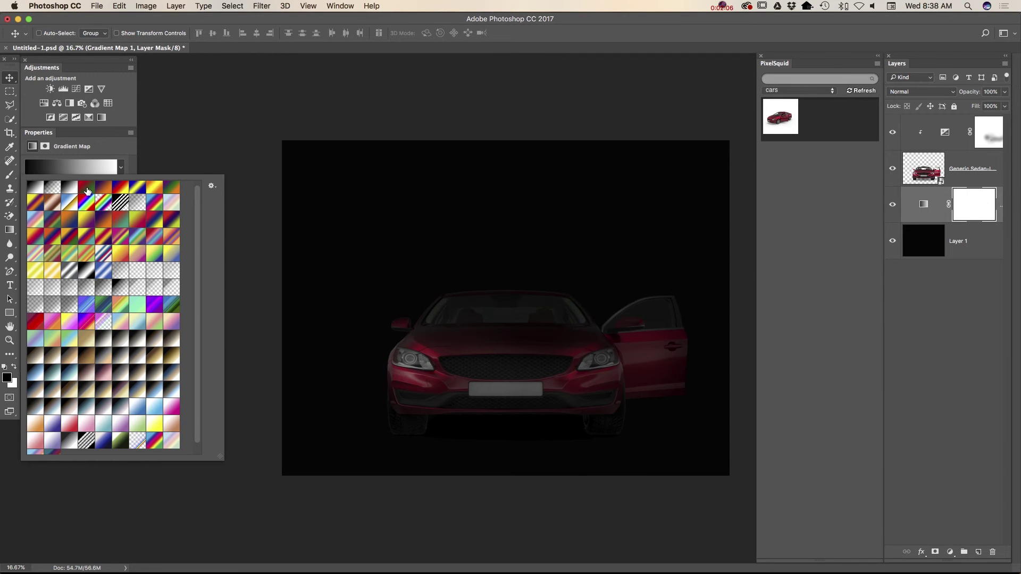
left_click(88, 191)
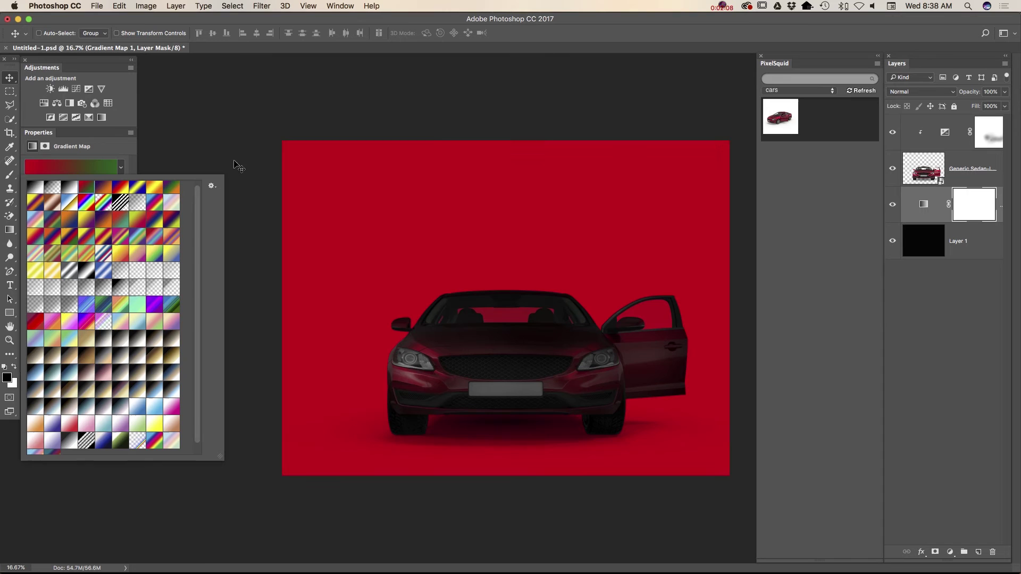
left_click(1005, 91)
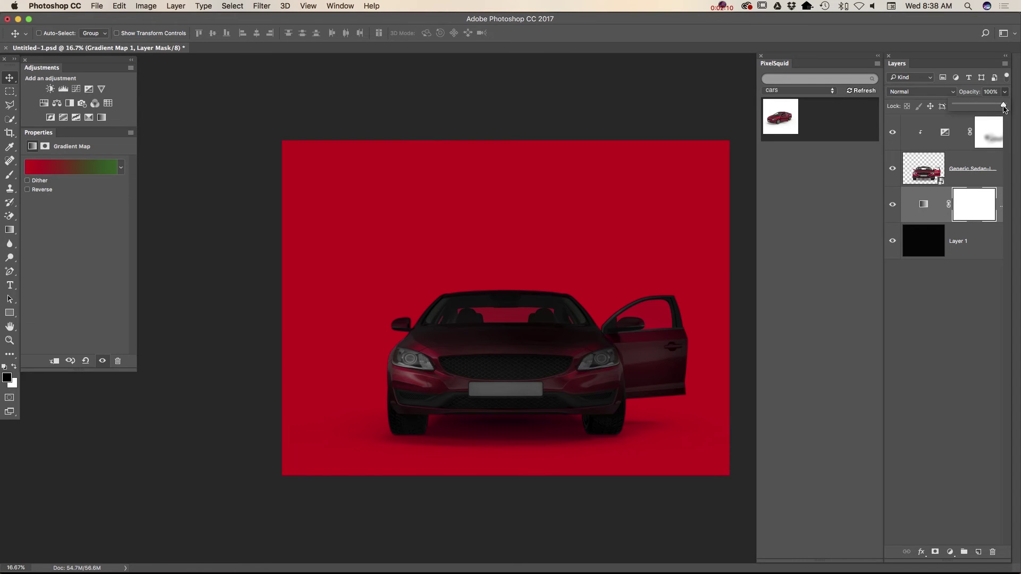
left_click_drag(1004, 104, 961, 109)
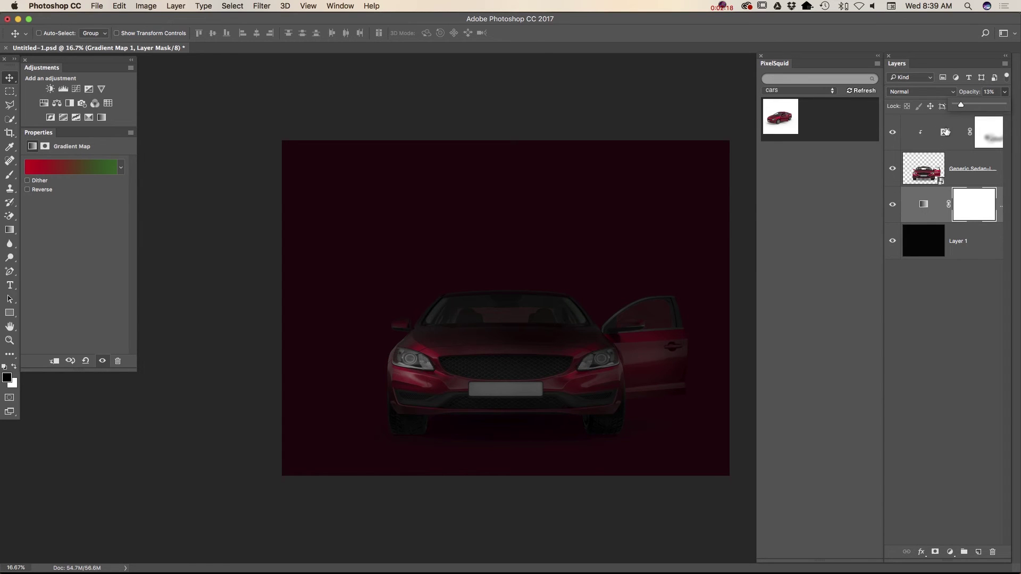
left_click(957, 141)
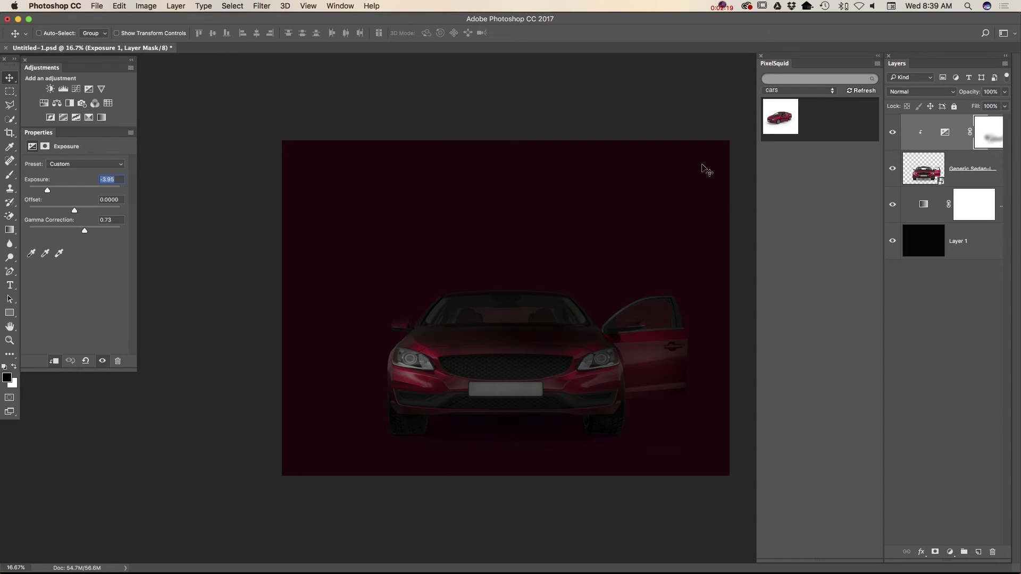
Add a FallColors.look Color Lookup at 12% opacity, then Merge Visible into Color Lookup 1.
left_click(112, 106)
left_click(121, 165)
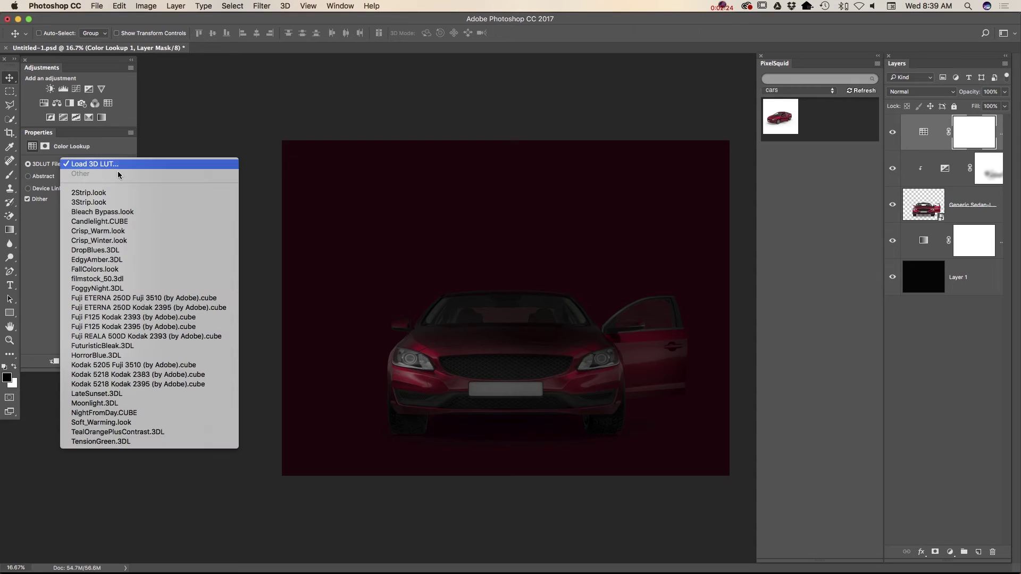
left_click(103, 269)
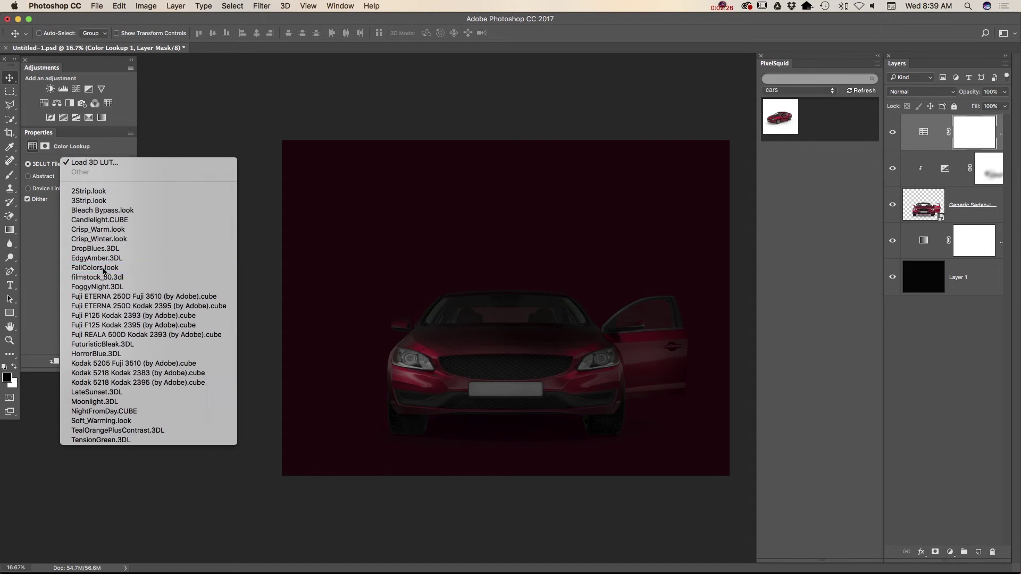
left_click(1004, 92)
left_click_drag(1003, 105, 962, 113)
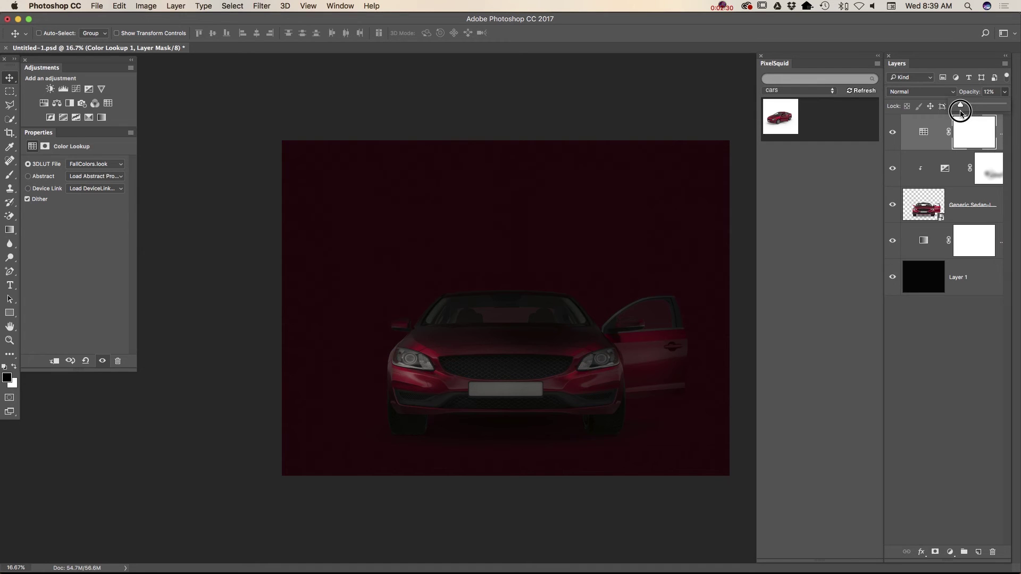
left_click(1005, 65)
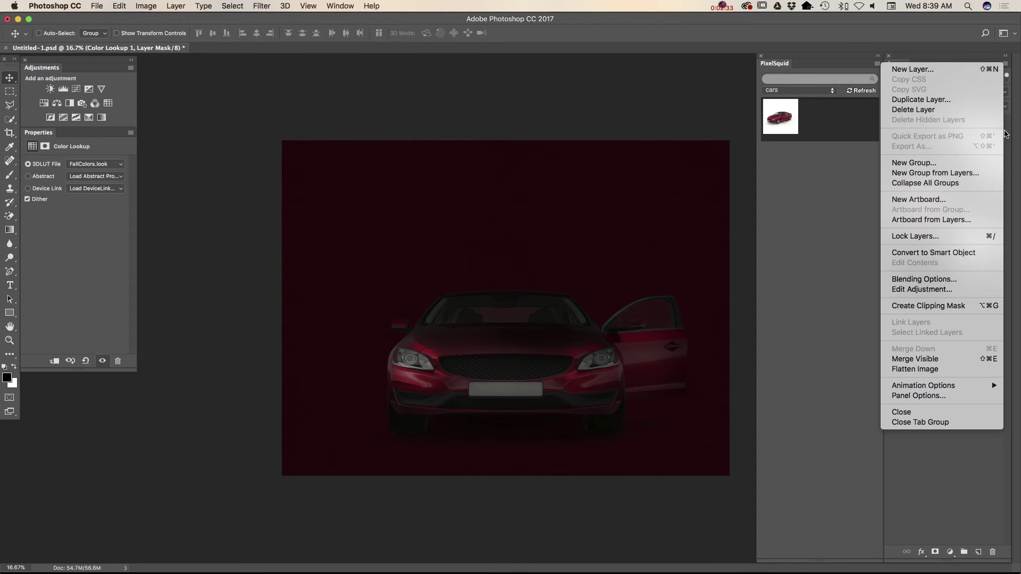
left_click(932, 361)
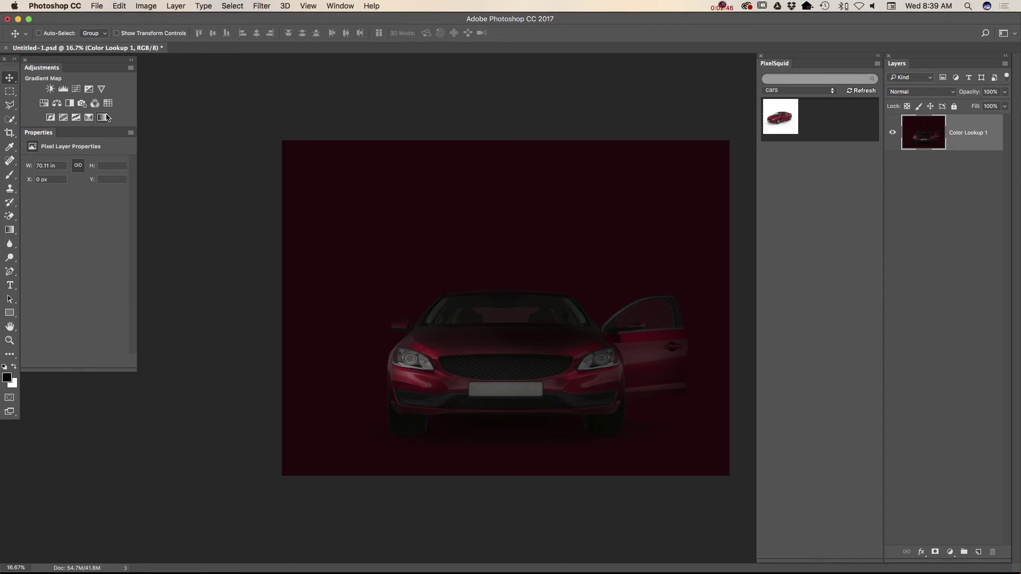
Add a red-green Gradient Map above Color Lookup 1, set to Multiply at 48% opacity.
left_click(101, 118)
left_click(122, 169)
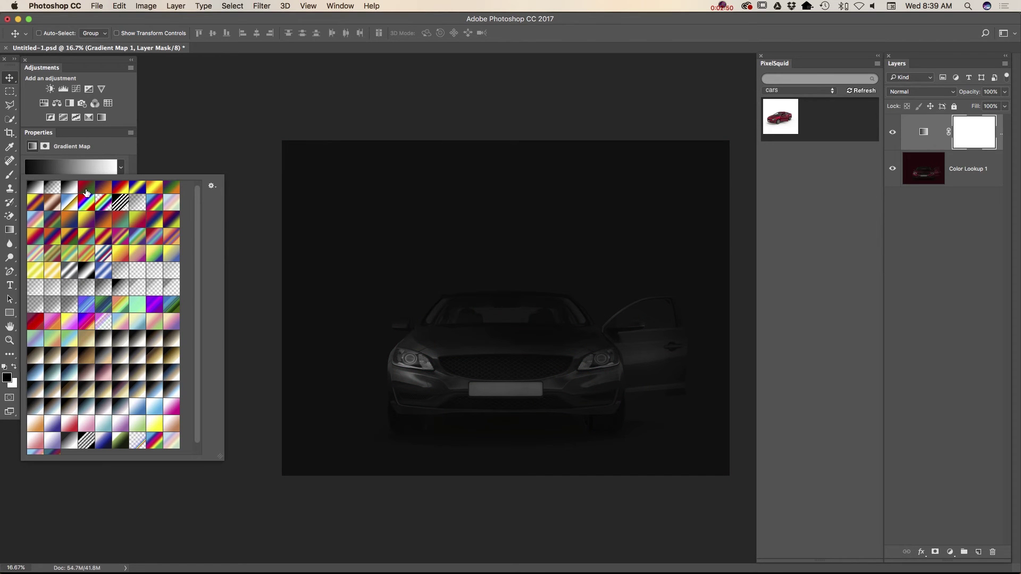
left_click(85, 190)
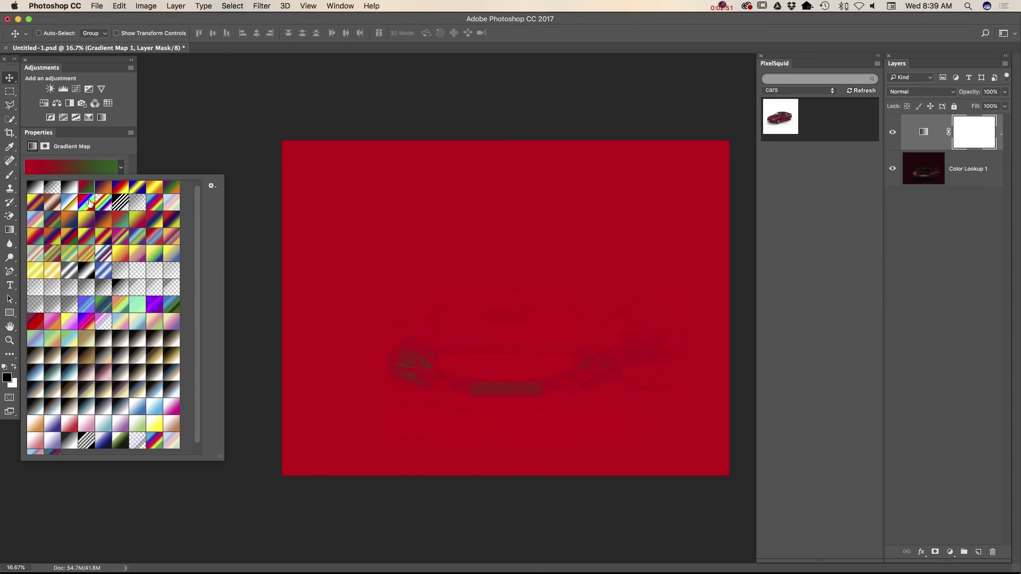
left_click(928, 94)
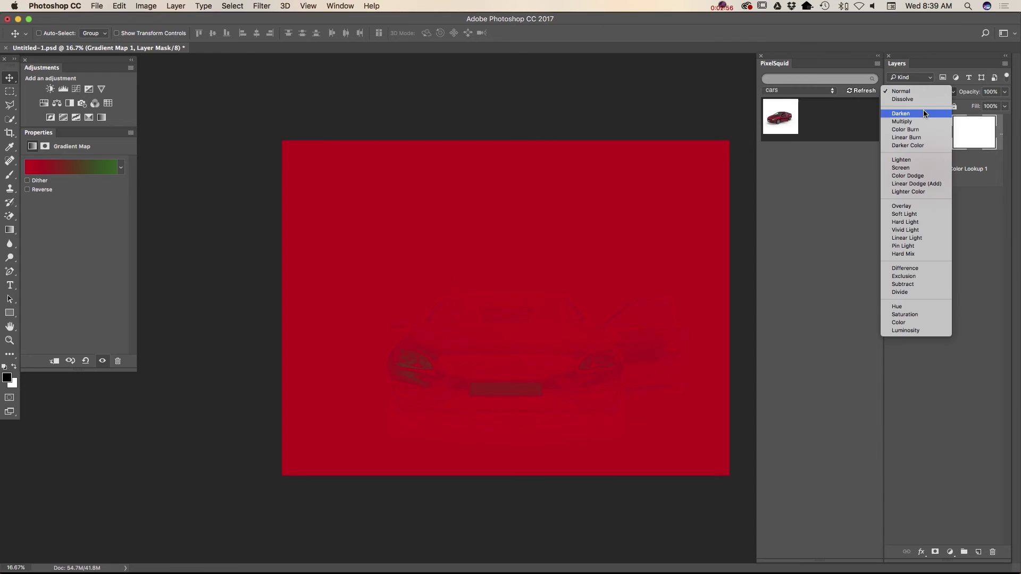
left_click(918, 125)
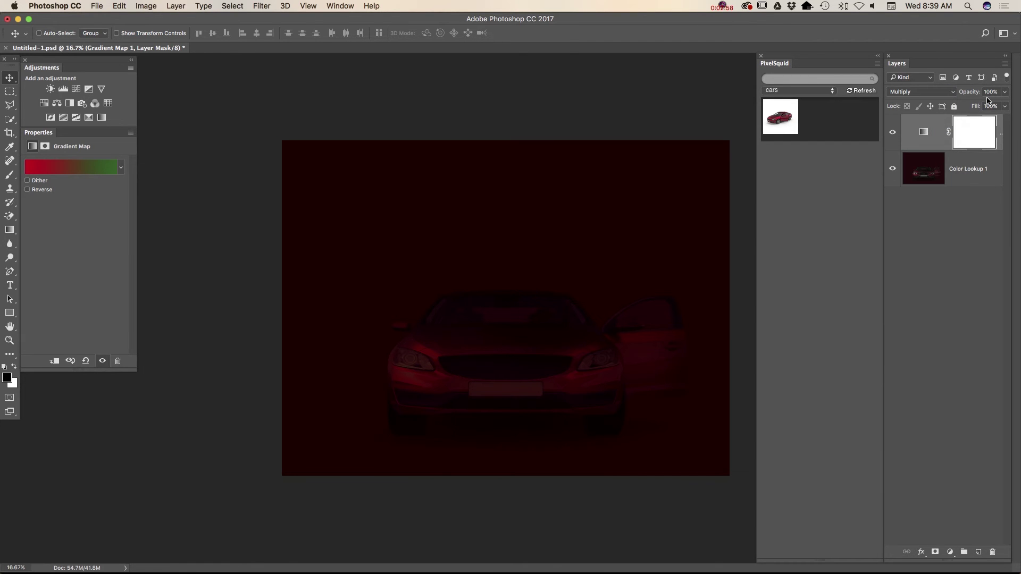
left_click(1005, 92)
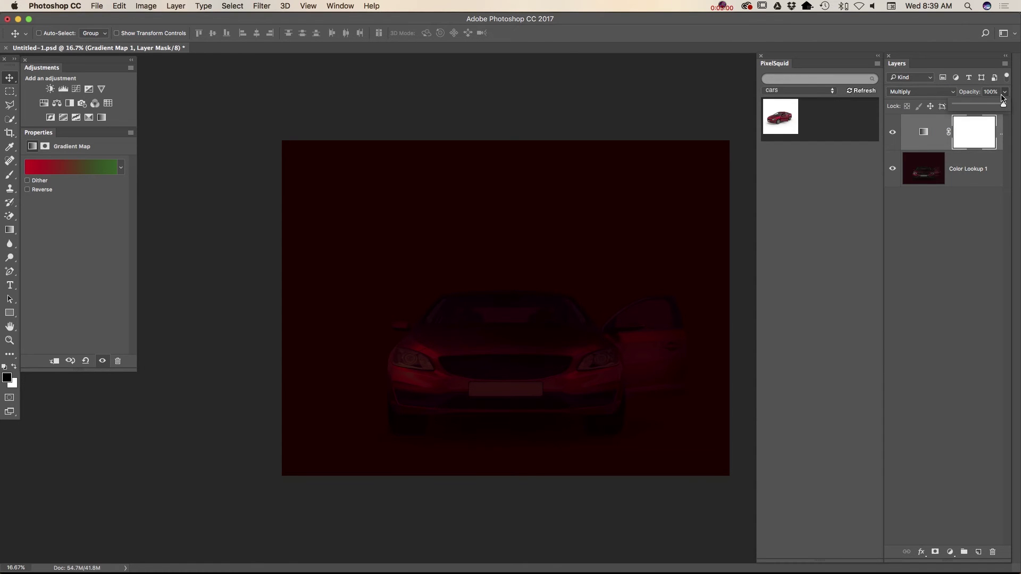
left_click_drag(1000, 104, 979, 117)
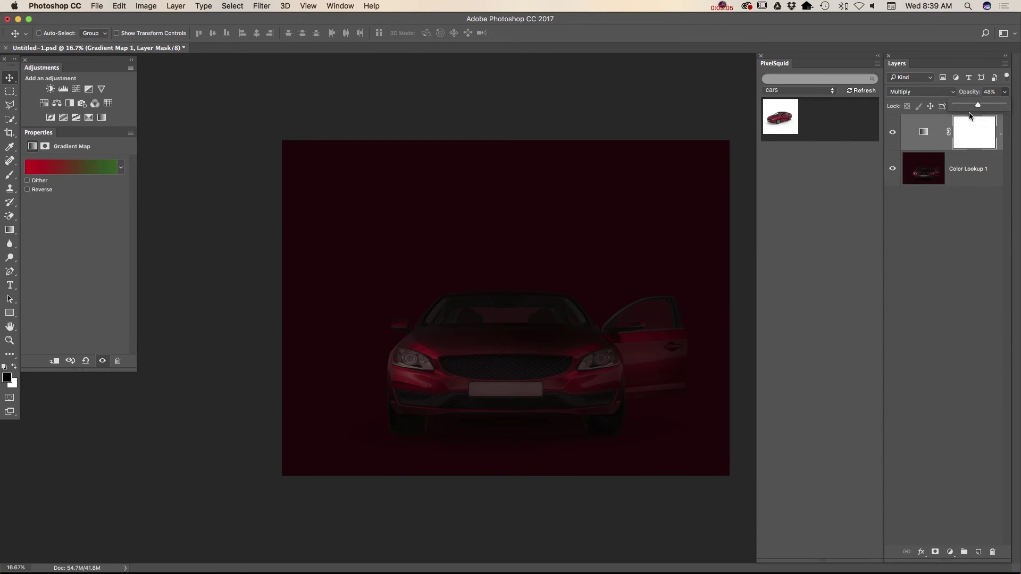
Merge all visible layers and duplicate the merged Gradient Map 1 layer.
left_click(1005, 63)
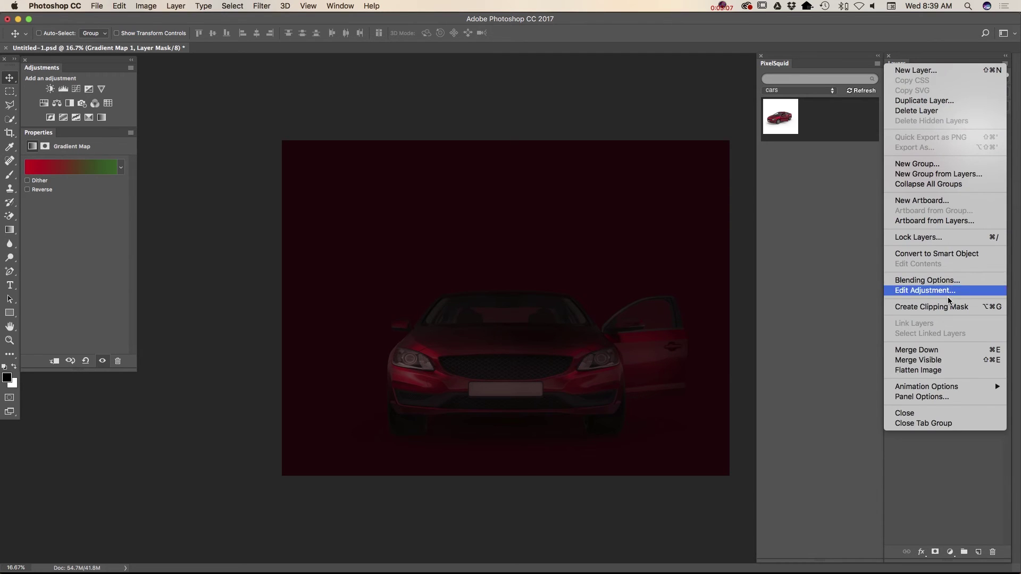
left_click(940, 363)
left_click_drag(969, 141, 978, 552)
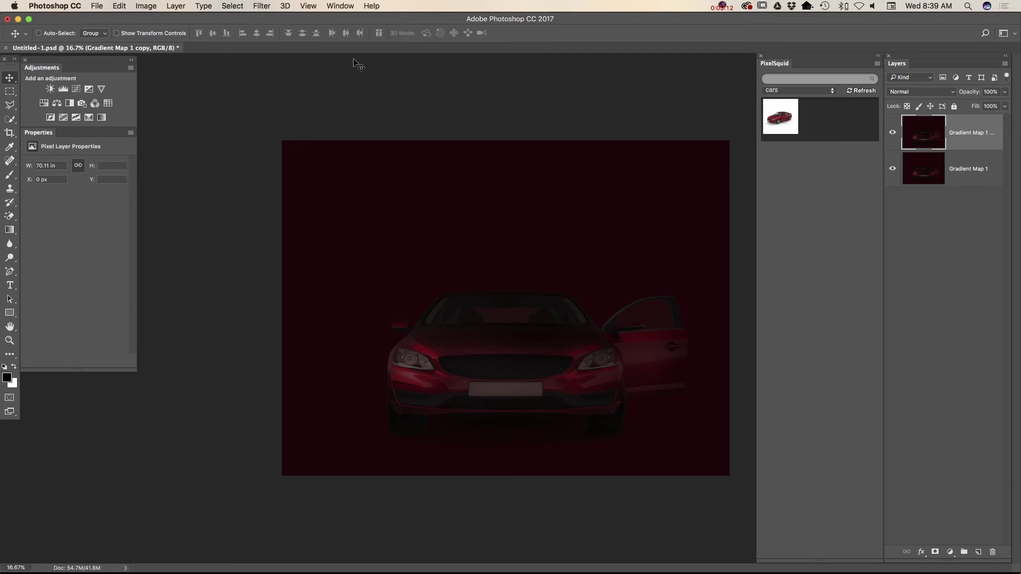
In the Camera Raw Filter on the copy, set Exposure +0.25, Contrast +76, Highlights +43.
left_click(253, 6)
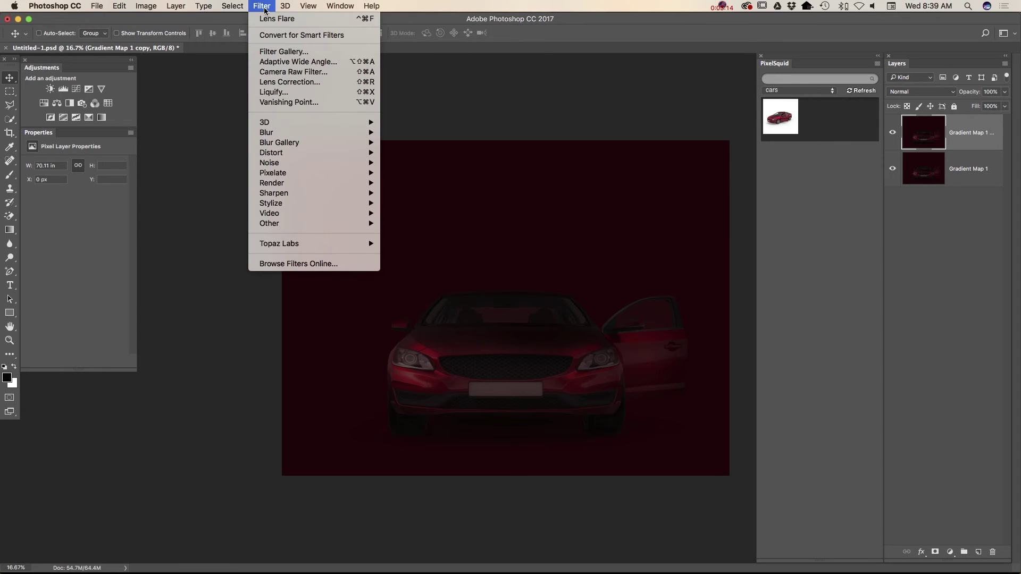
left_click(288, 72)
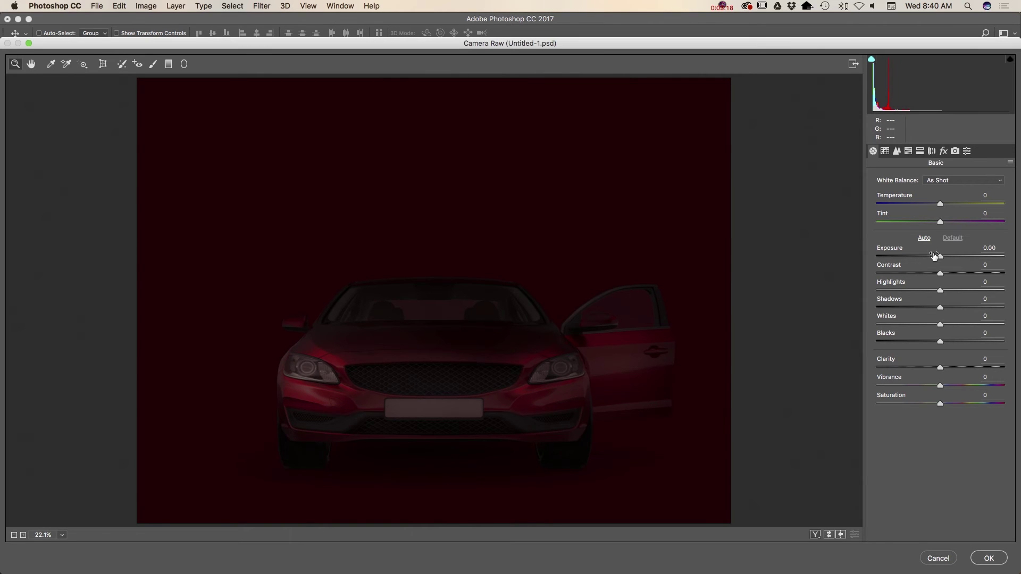
left_click_drag(941, 257, 926, 258)
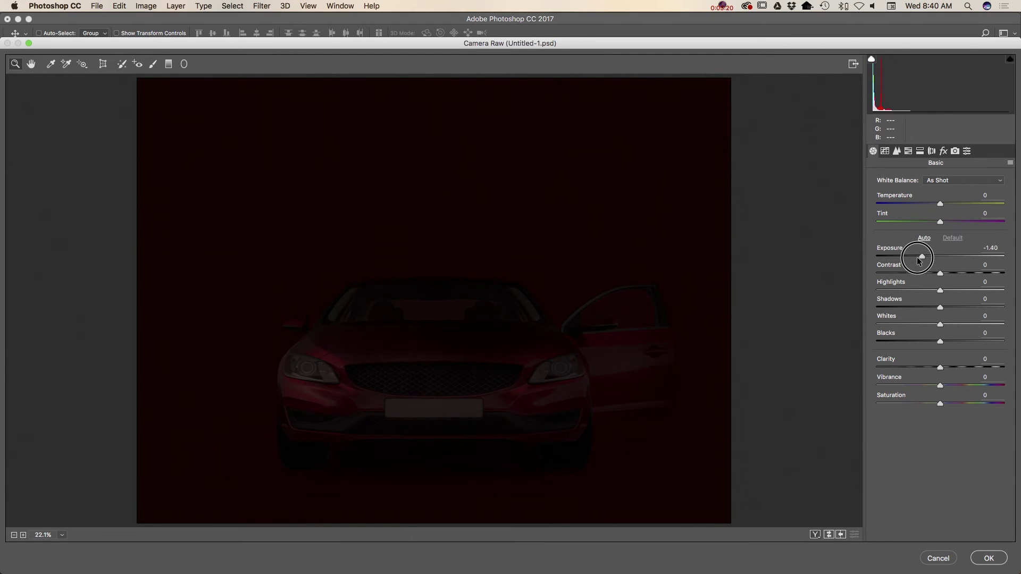
left_click_drag(919, 260, 988, 273)
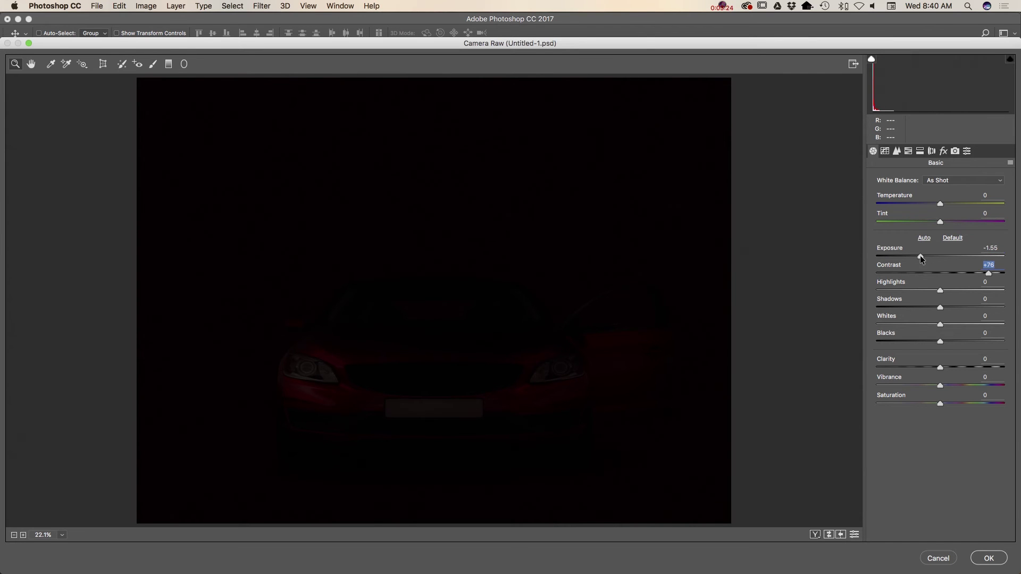
left_click_drag(920, 256, 920, 343)
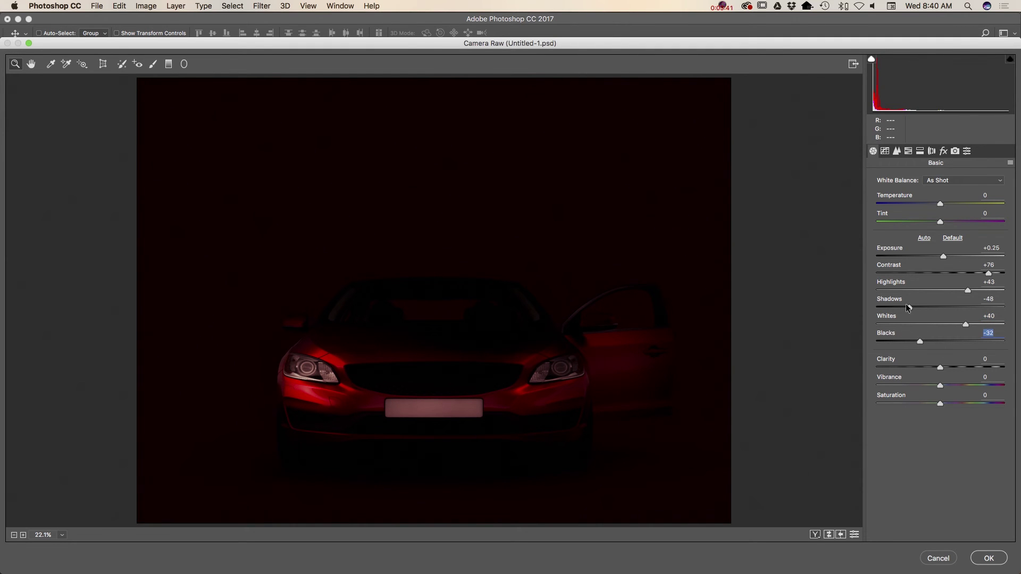
Set the Camera Raw tone curve to Highlights +11, Lights -7, Darks +50, Shadows +43 and apply it.
left_click(885, 151)
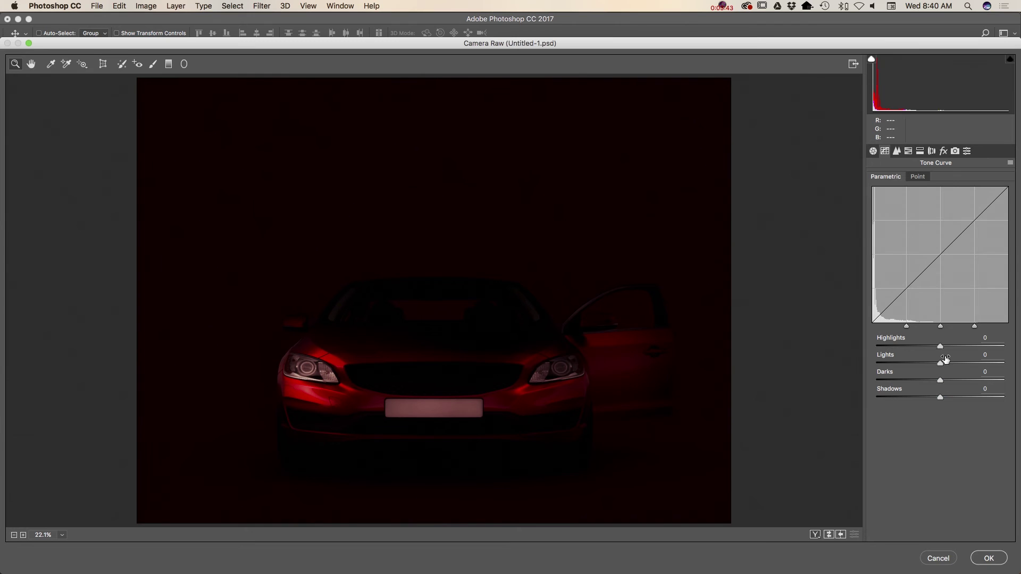
left_click_drag(938, 348, 967, 398)
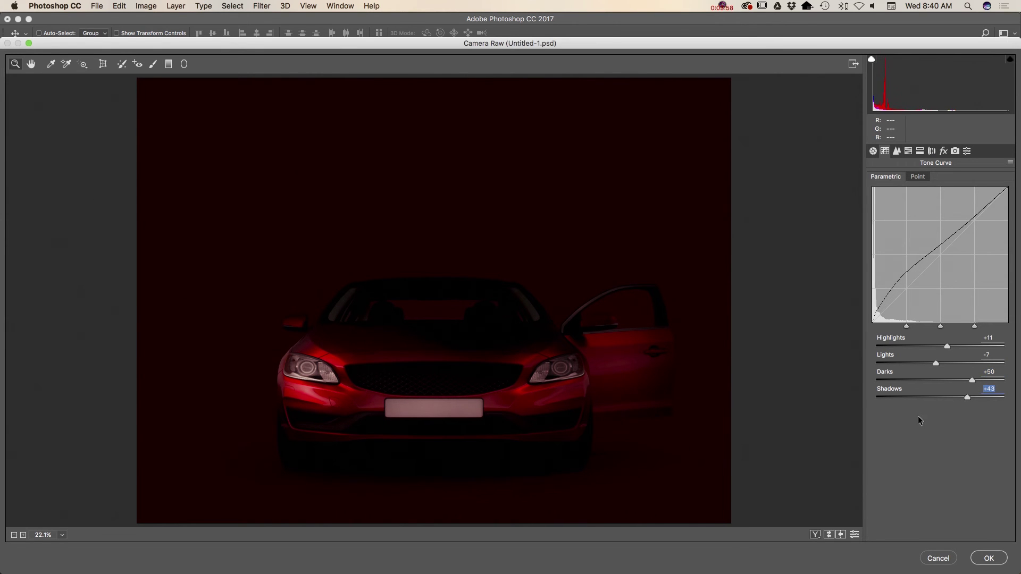
left_click(986, 558)
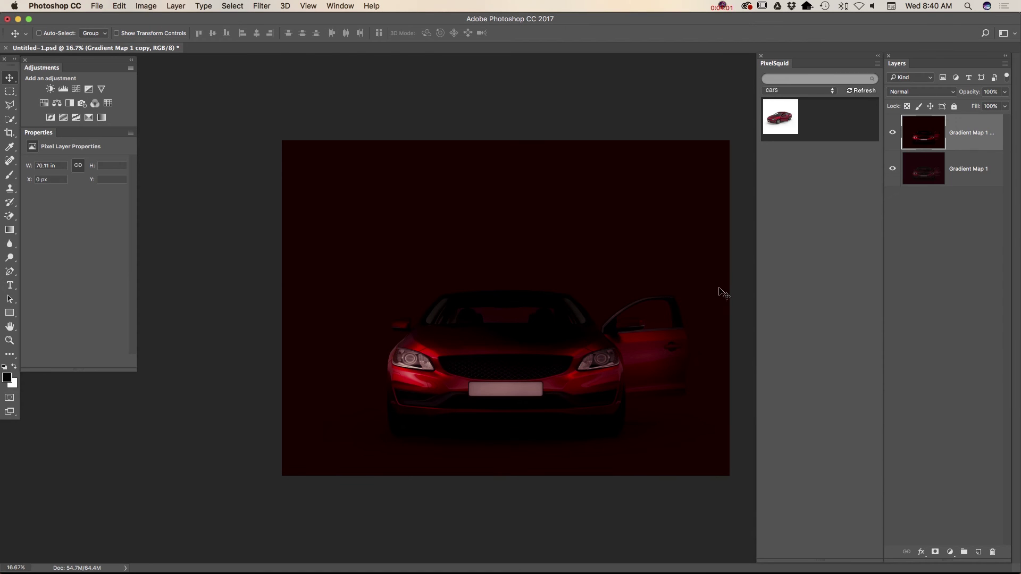
Duplicate the Gradient Map 1 copy and add a Lens Flare centred on the right headlight.
left_click_drag(976, 132, 979, 552)
left_click(262, 5)
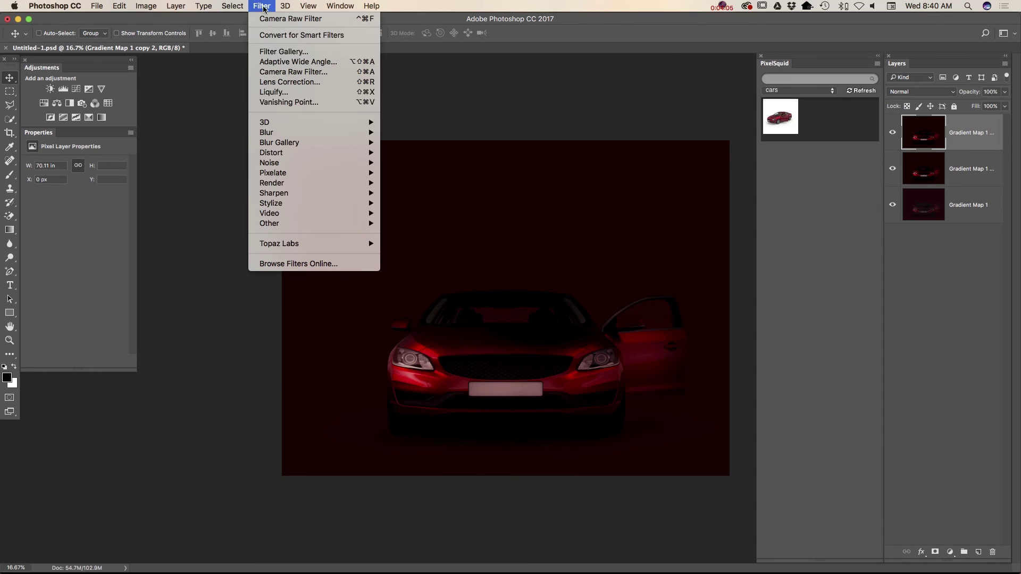
mouse_move(352, 184)
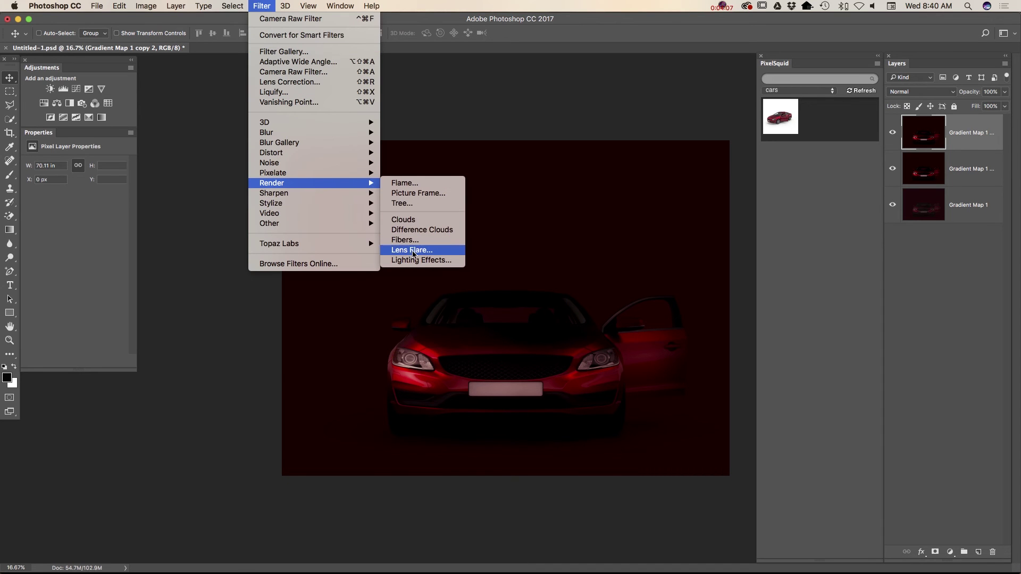
left_click(419, 250)
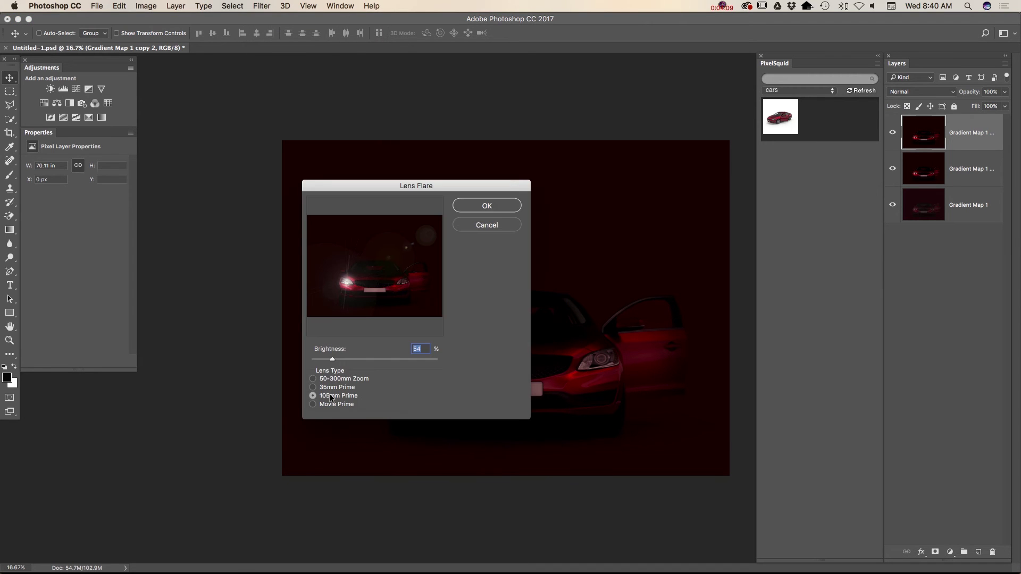
left_click(402, 286)
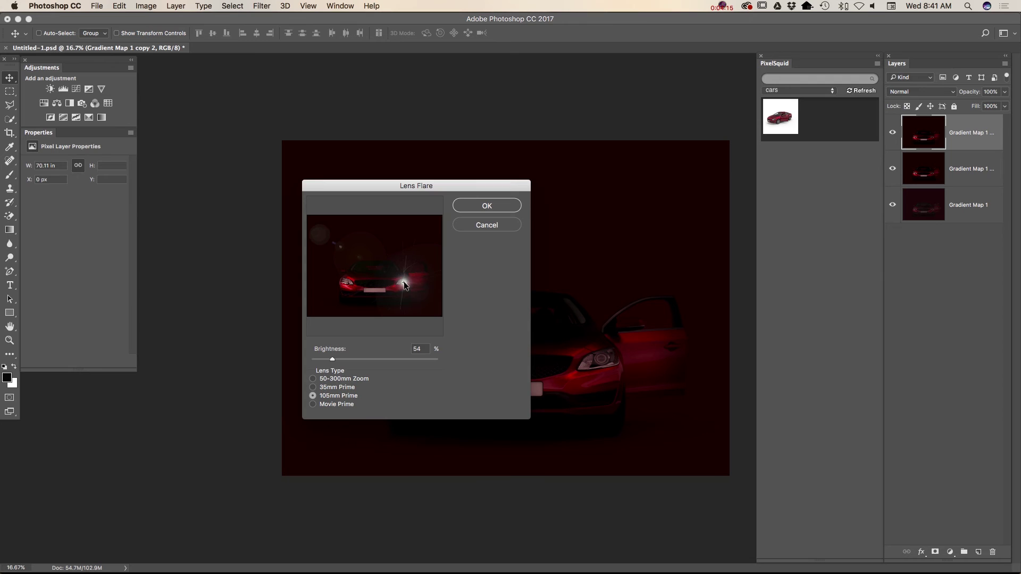
left_click_drag(403, 283, 405, 281)
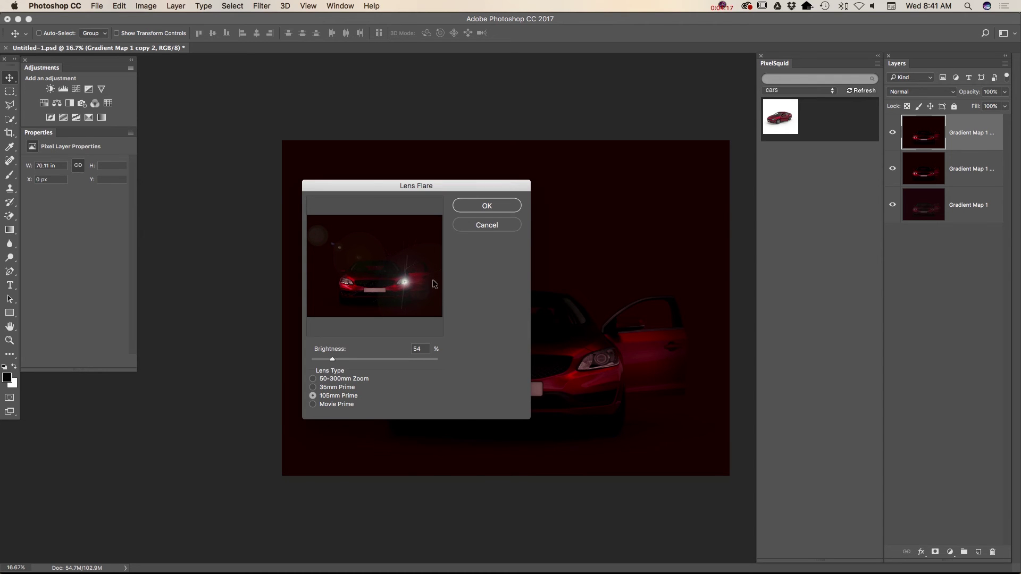
left_click(500, 208)
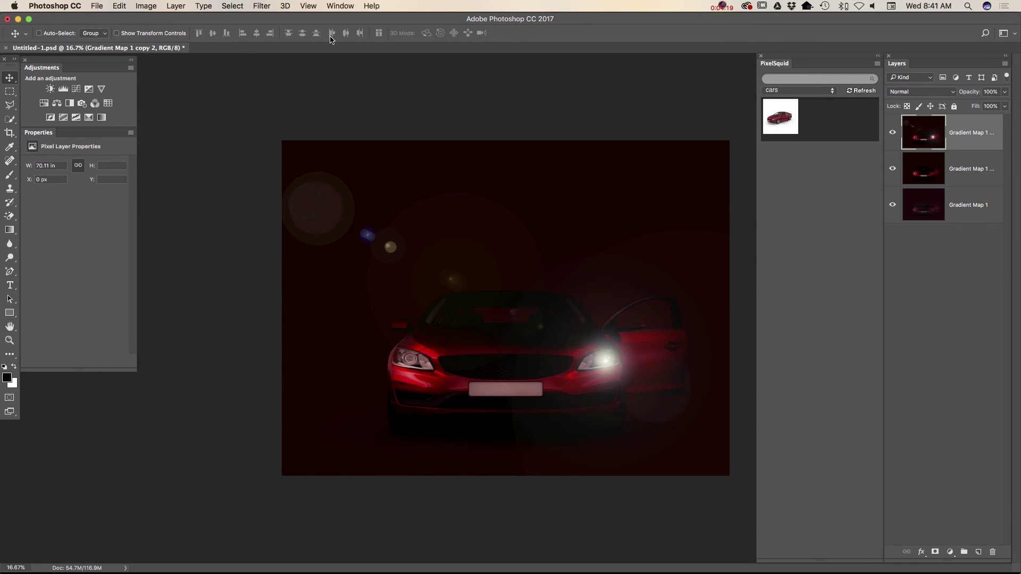
Add a second Lens Flare centred on the left headlight.
left_click(257, 6)
mouse_move(356, 186)
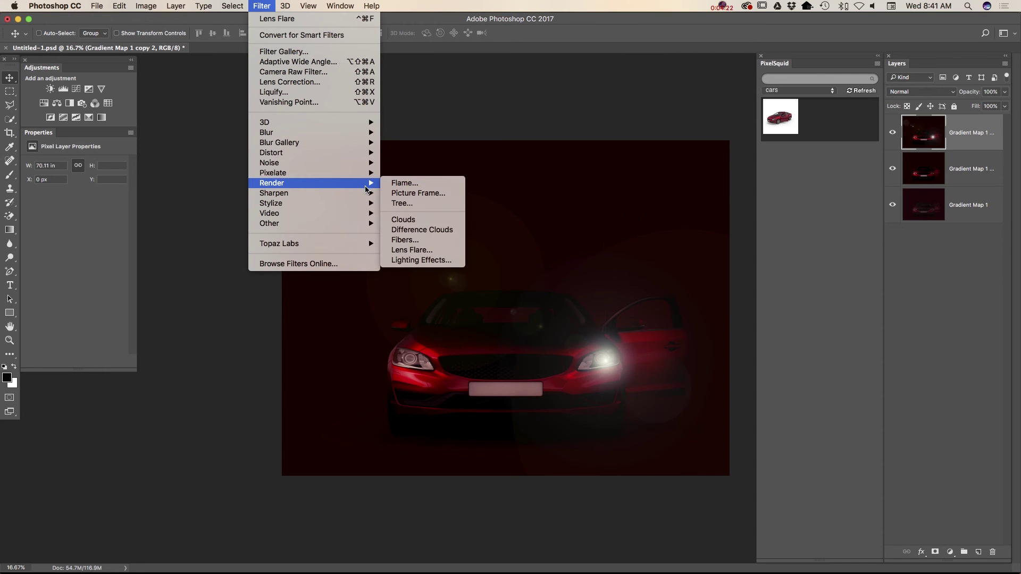
left_click(418, 250)
left_click(346, 282)
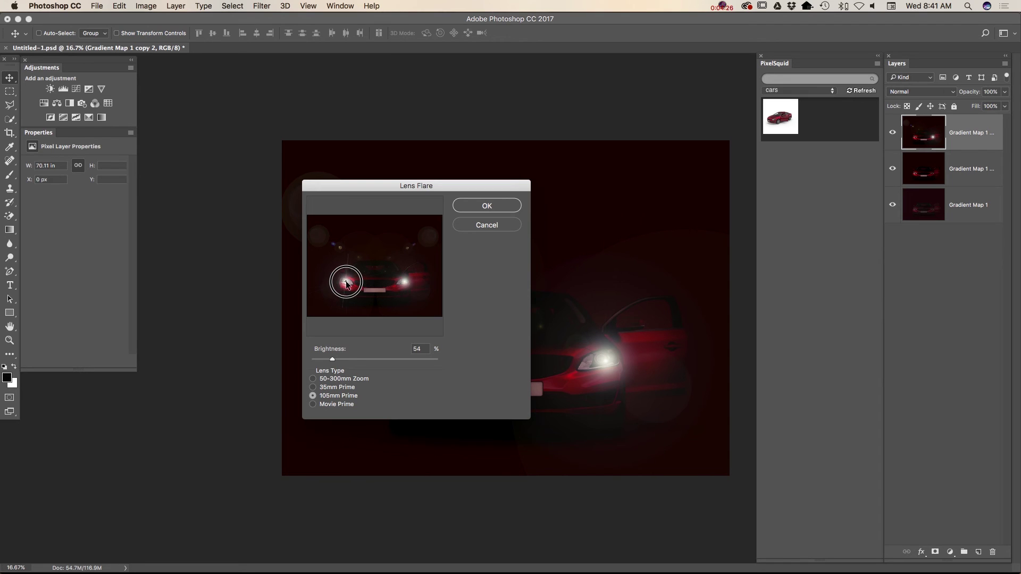
left_click(486, 206)
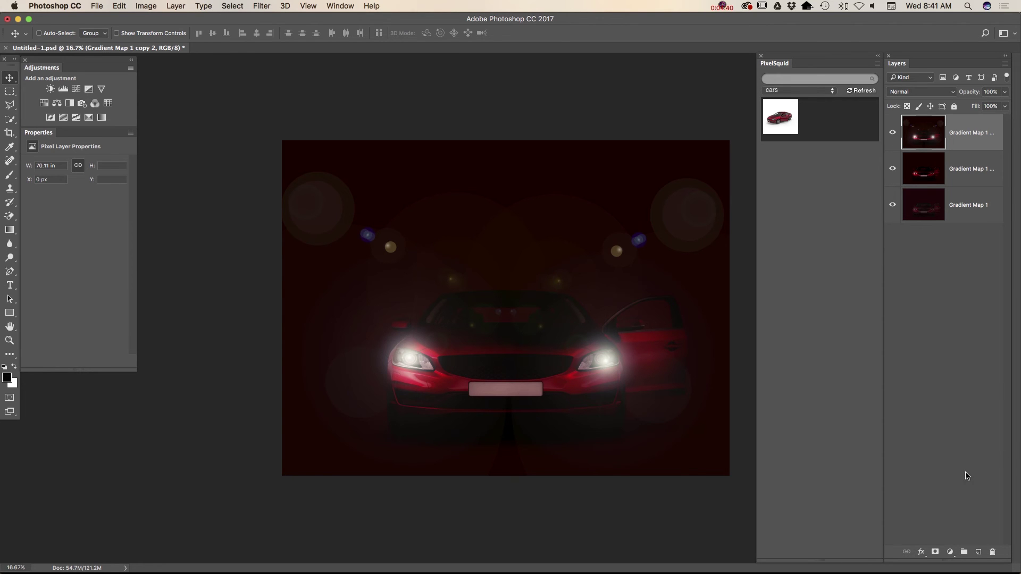
Add a layer mask to the top flare layer and set the Gradient tool to 100% opacity.
left_click(936, 552)
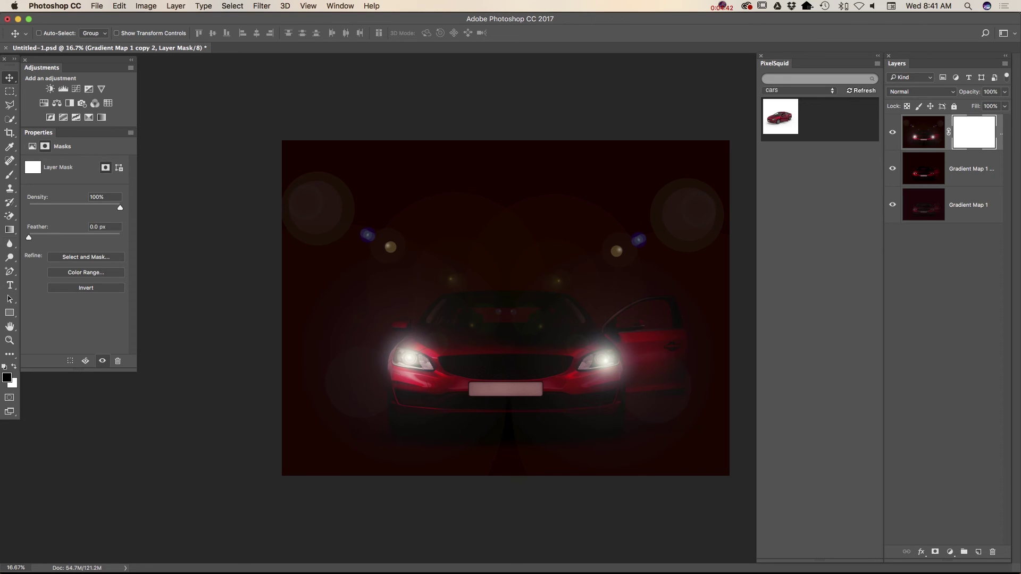
left_click(10, 230)
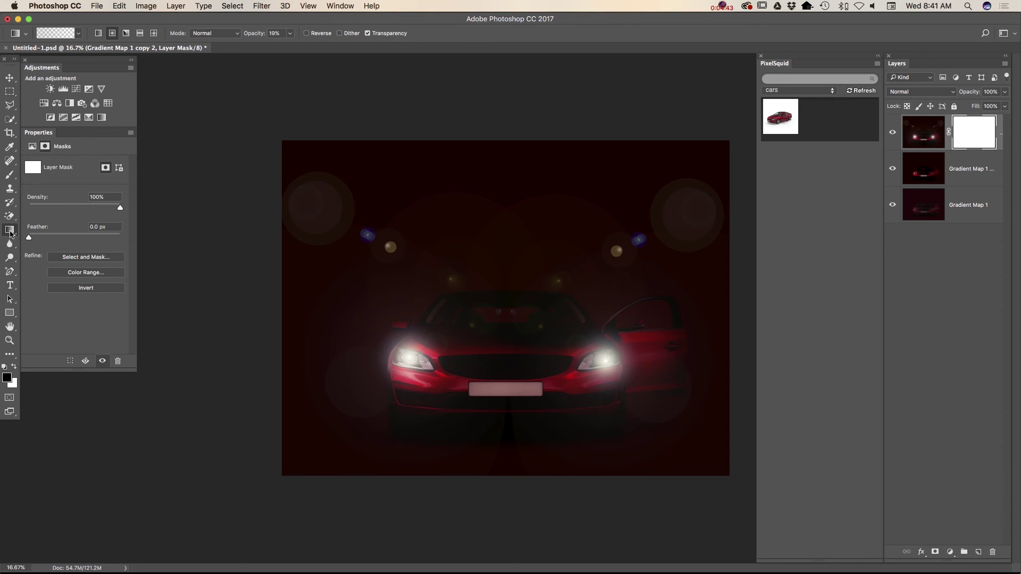
left_click(290, 33)
left_click_drag(285, 46, 342, 46)
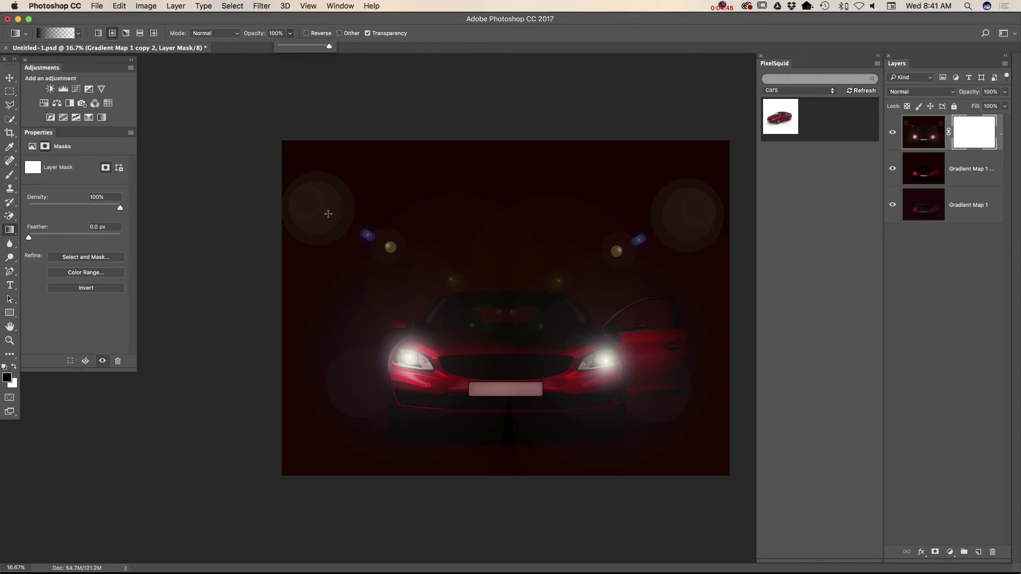
right_click(328, 230)
key("Escape")
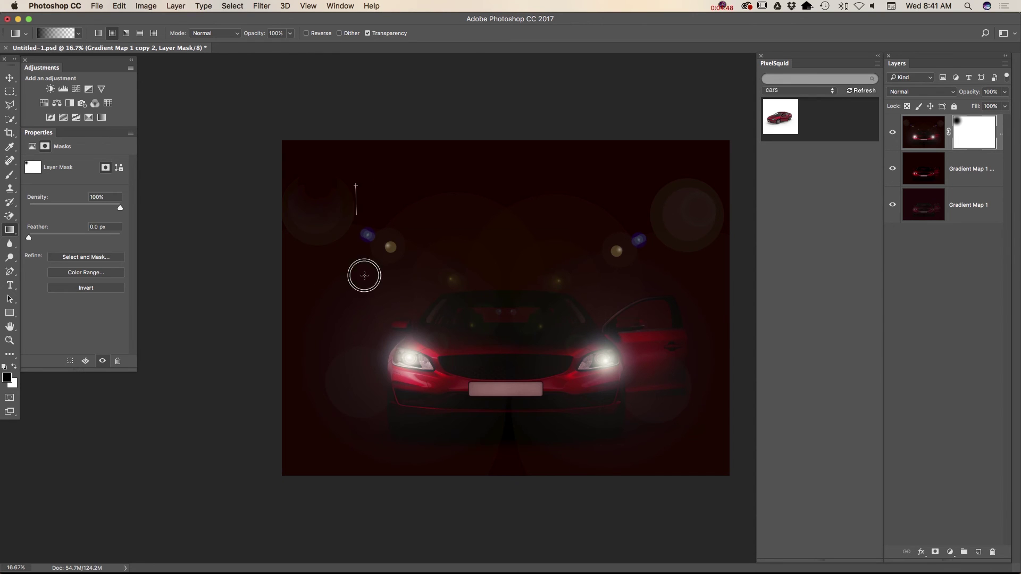
Mask out the flare rings and orbs at the top-left, upper centre and upper right with black gradients.
left_click_drag(353, 184, 358, 215)
left_click_drag(314, 183, 349, 253)
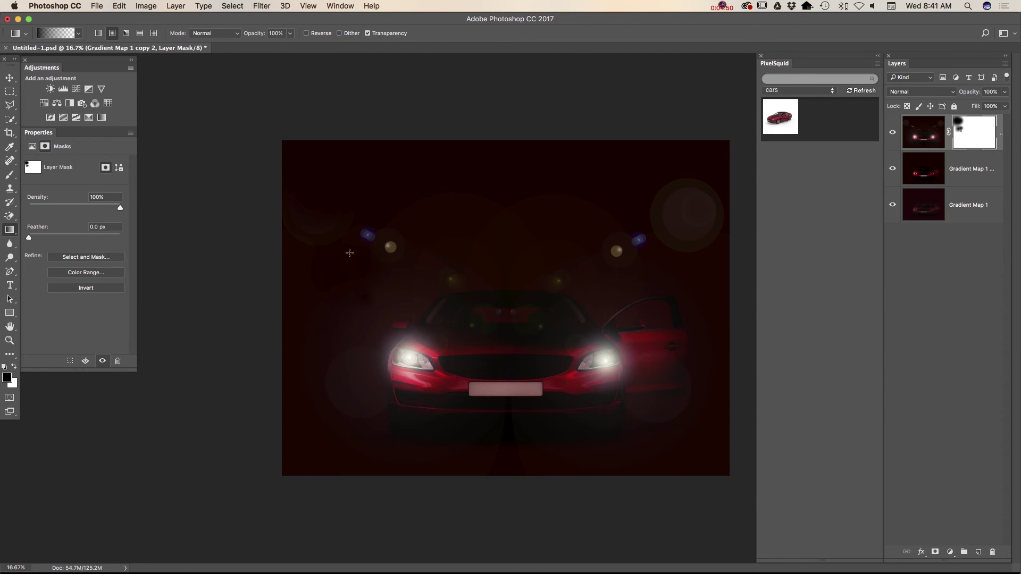
left_click_drag(369, 207, 391, 223)
left_click_drag(312, 239, 308, 186)
left_click_drag(367, 221, 462, 308)
left_click_drag(596, 205, 599, 318)
mouse_move(675, 178)
left_mouse_down()
mouse_move(707, 246)
mouse_move(685, 218)
left_mouse_up()
left_click_drag(621, 226, 603, 317)
Fade the flare glow over the hood, lower left, lower right and above the car.
left_click_drag(478, 345, 440, 264)
left_click_drag(512, 281, 520, 356)
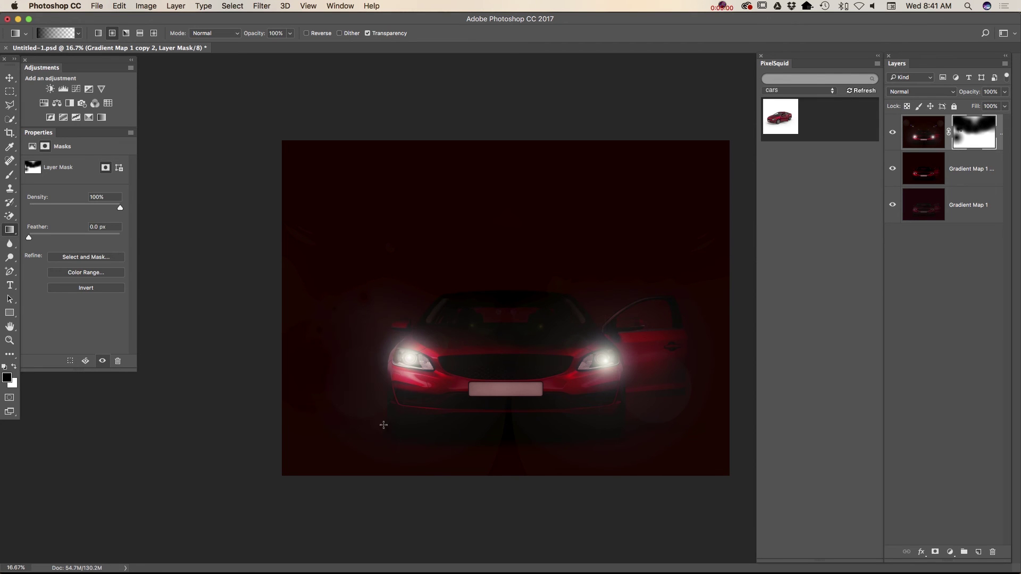
left_click_drag(337, 383, 389, 431)
left_click_drag(600, 415, 699, 266)
left_click_drag(524, 250, 526, 281)
left_click_drag(465, 213, 475, 290)
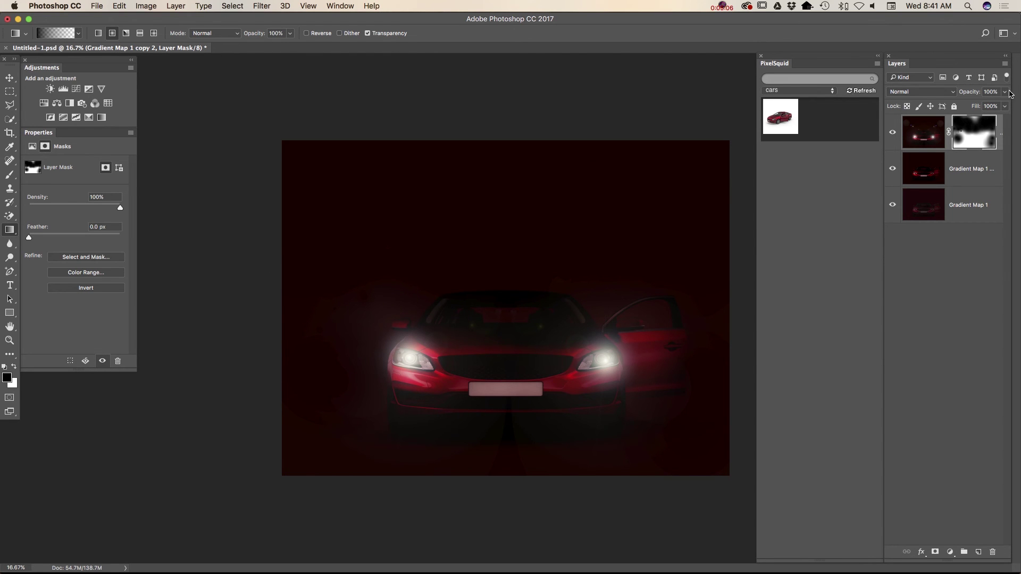
Lower the flare layer's opacity to 41%.
left_click(1003, 105)
left_click_drag(1002, 106, 975, 106)
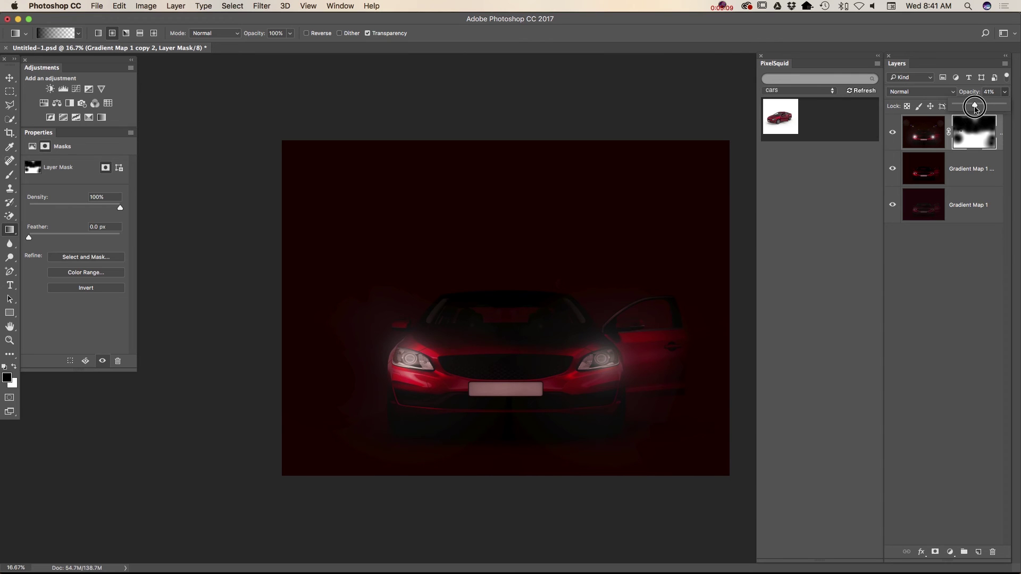
left_click(529, 231)
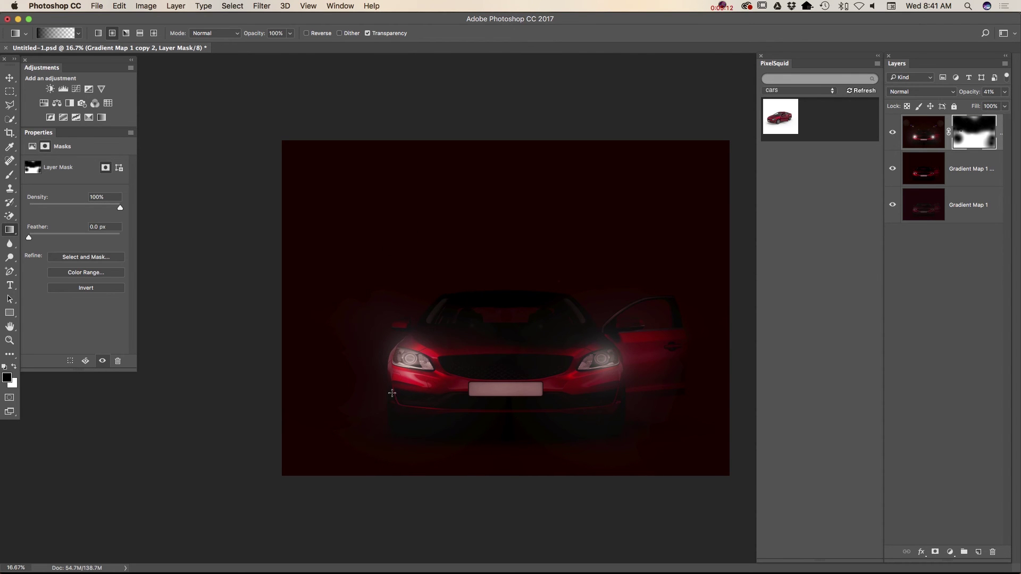
Touch up the mask on leftover haze beside the car, then switch to white for restoring.
left_click(382, 362)
left_click(316, 367)
left_click(304, 356)
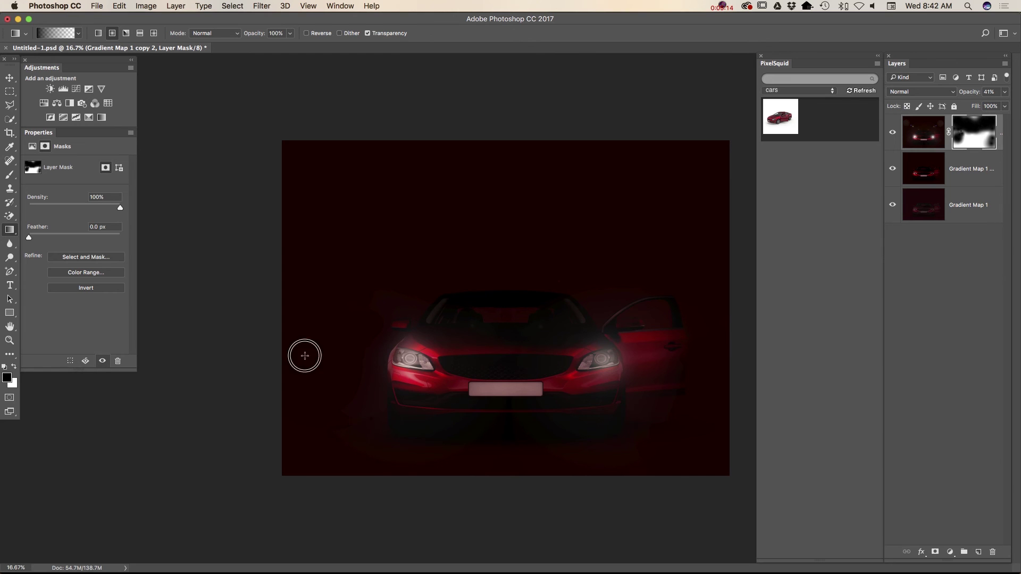
left_click_drag(708, 372, 687, 223)
left_click(683, 326)
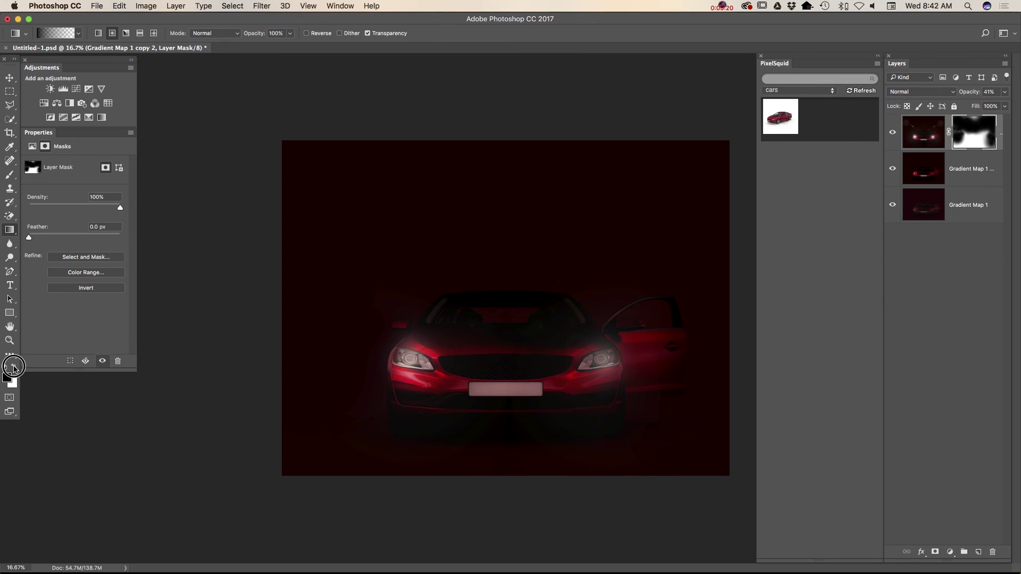
left_click(13, 368)
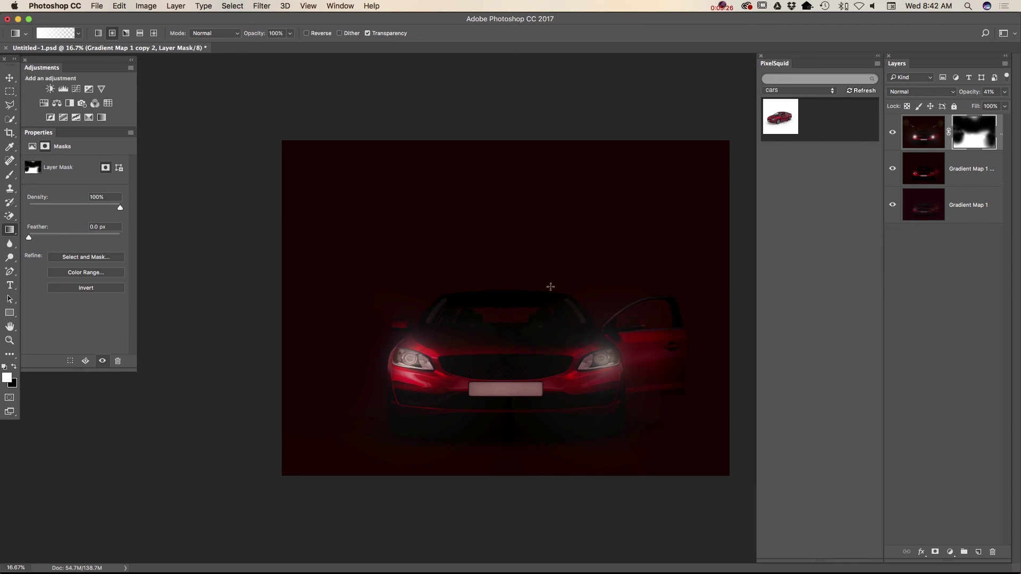
left_click(290, 33)
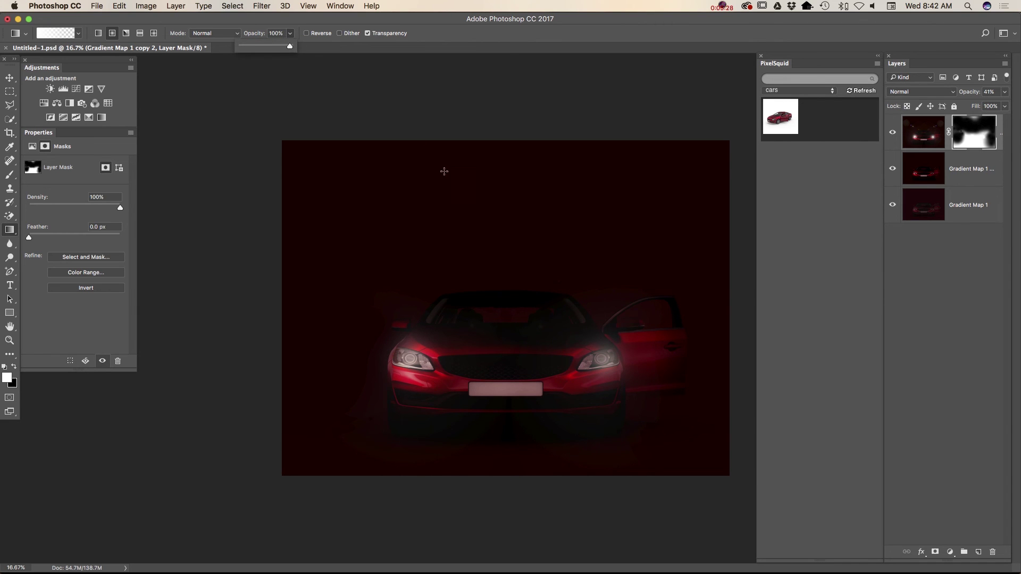
left_click(602, 359)
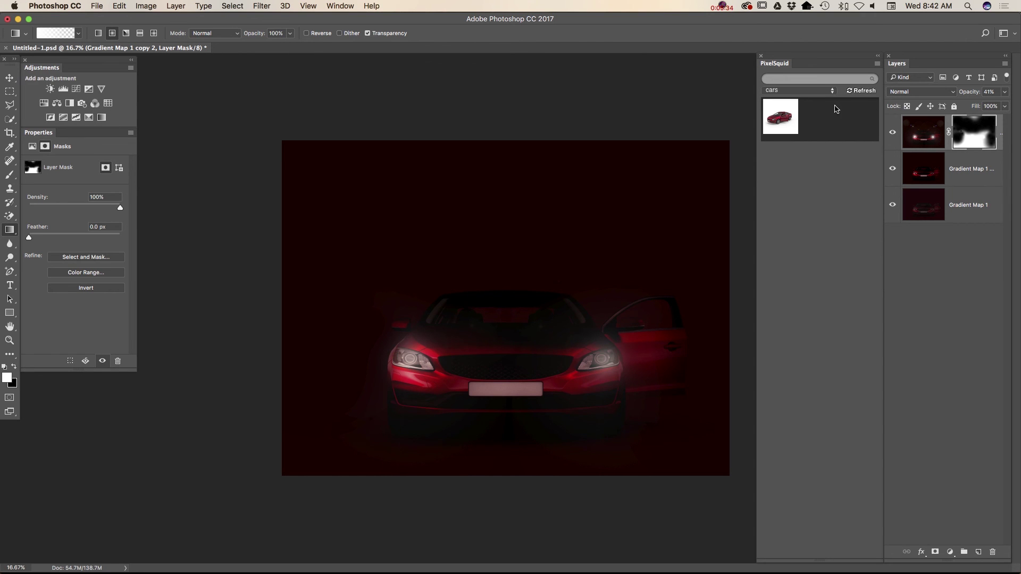
Delete the bottom Gradient Map 1 layer, merge visible layers, and duplicate the merged layer.
left_click_drag(985, 218, 993, 551)
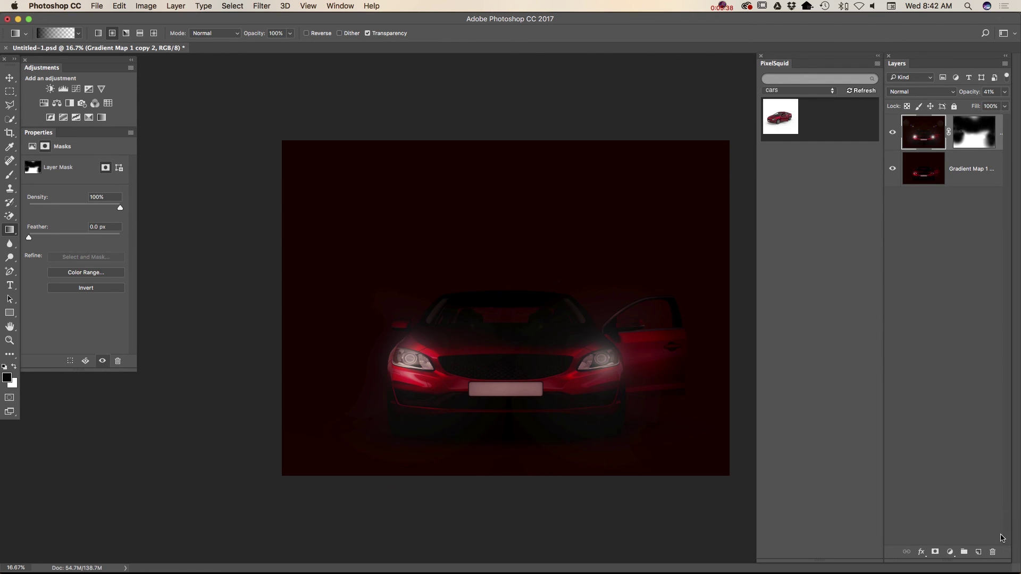
left_click(1005, 64)
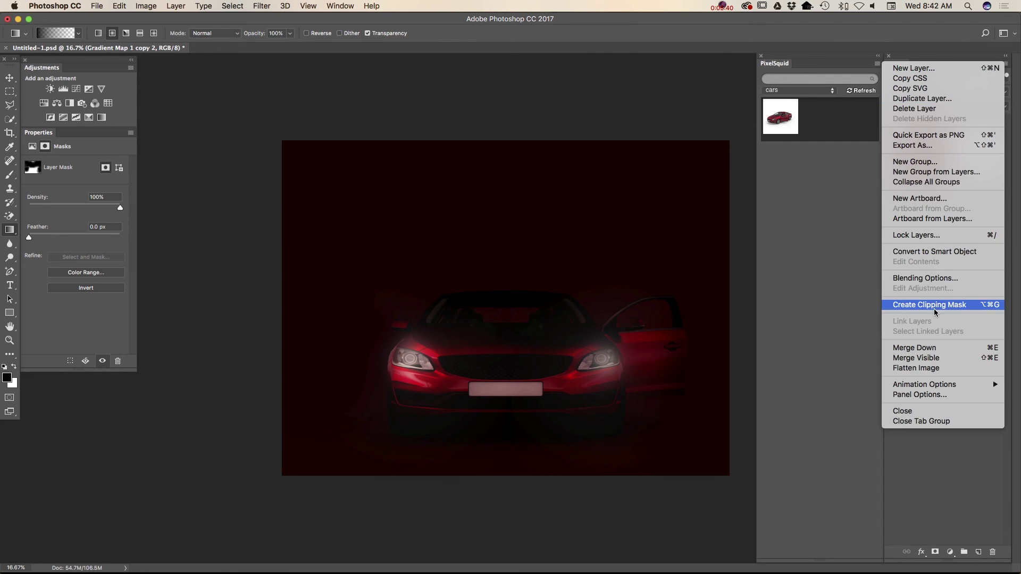
left_click(917, 362)
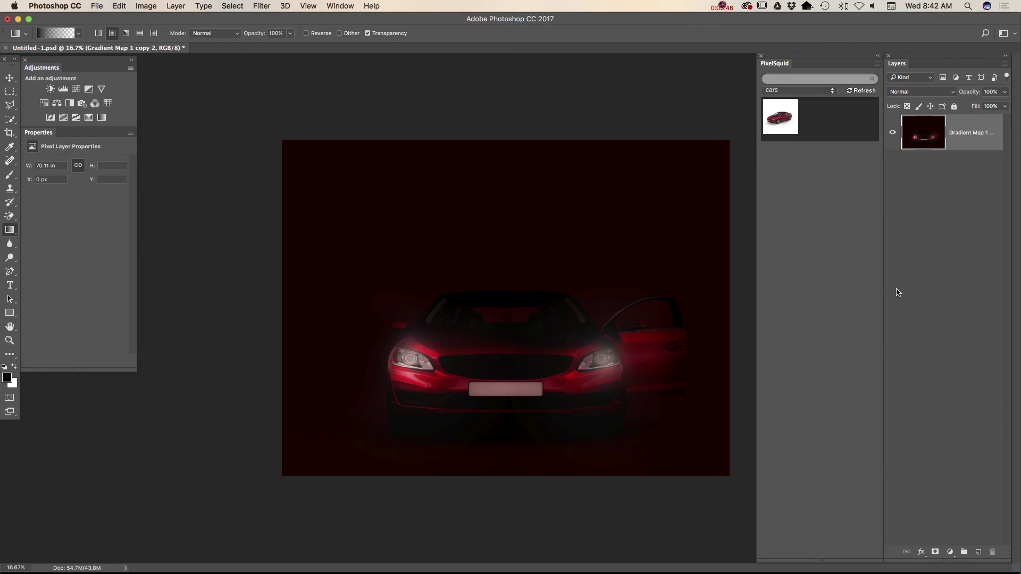
left_click_drag(976, 132, 977, 552)
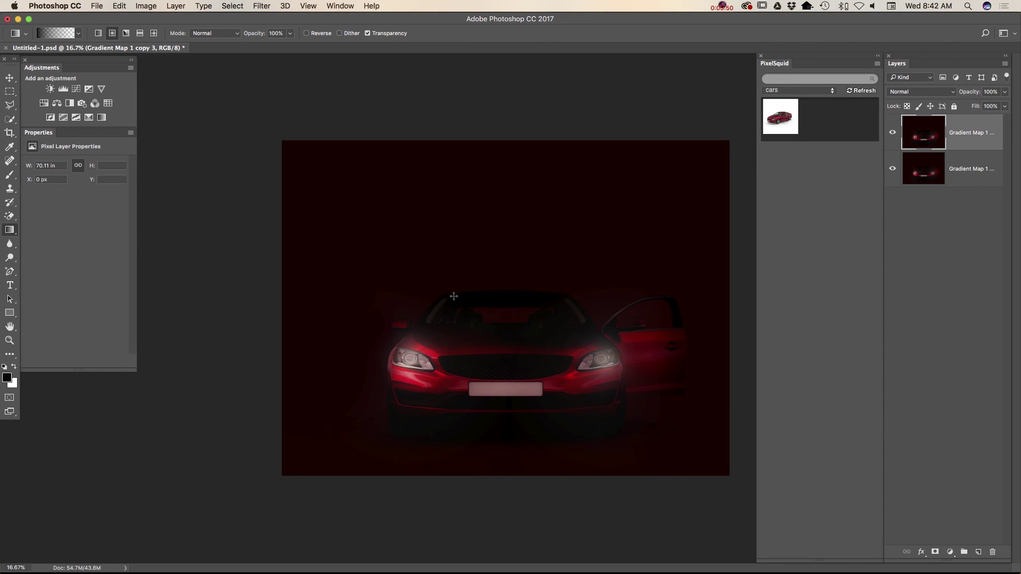
Select the Dodge tool (Midtones, 9% exposure) with a soft 70 px brush.
left_click(10, 258)
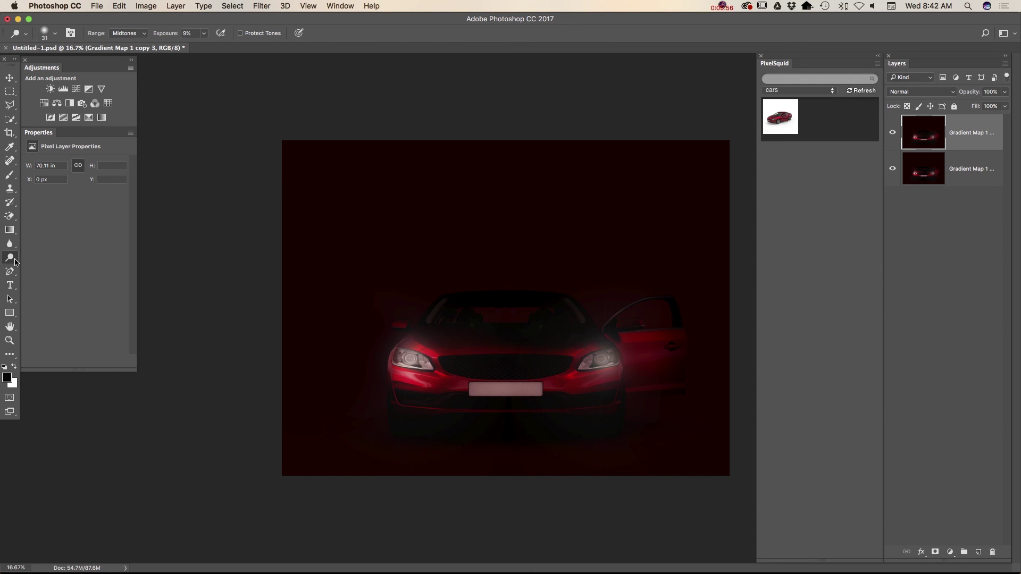
left_click_drag(17, 264, 40, 263)
right_click(686, 385)
left_click(697, 376)
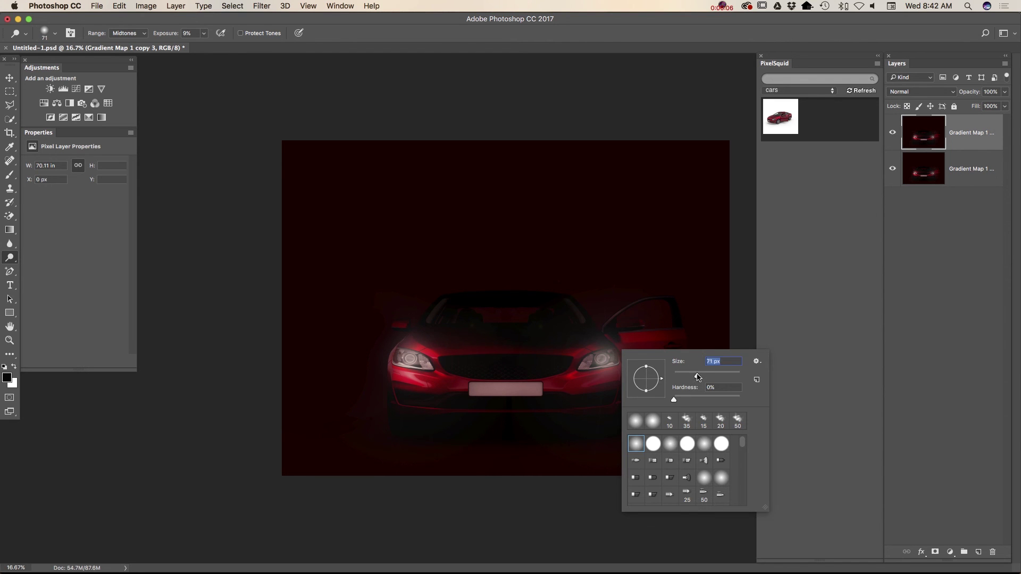
key("Return")
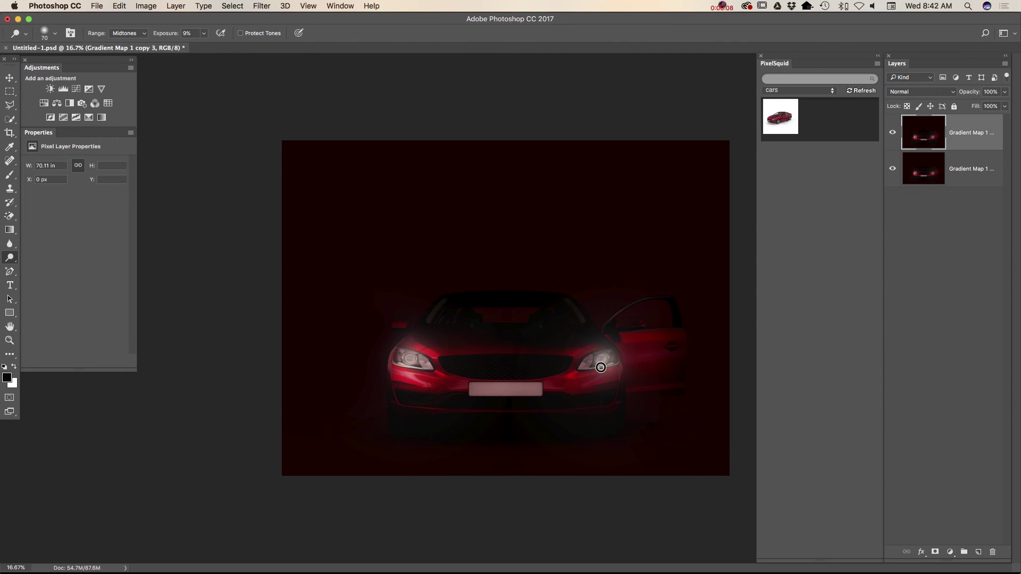
Dodge the left and right headlights to brighten them.
left_click_drag(440, 373, 406, 361)
right_click(405, 361)
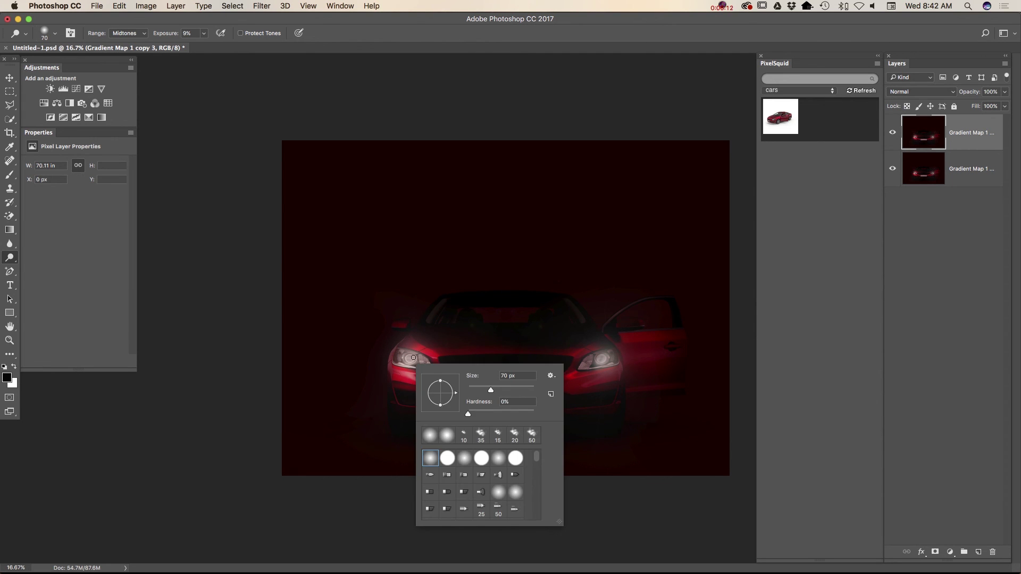
key("Return")
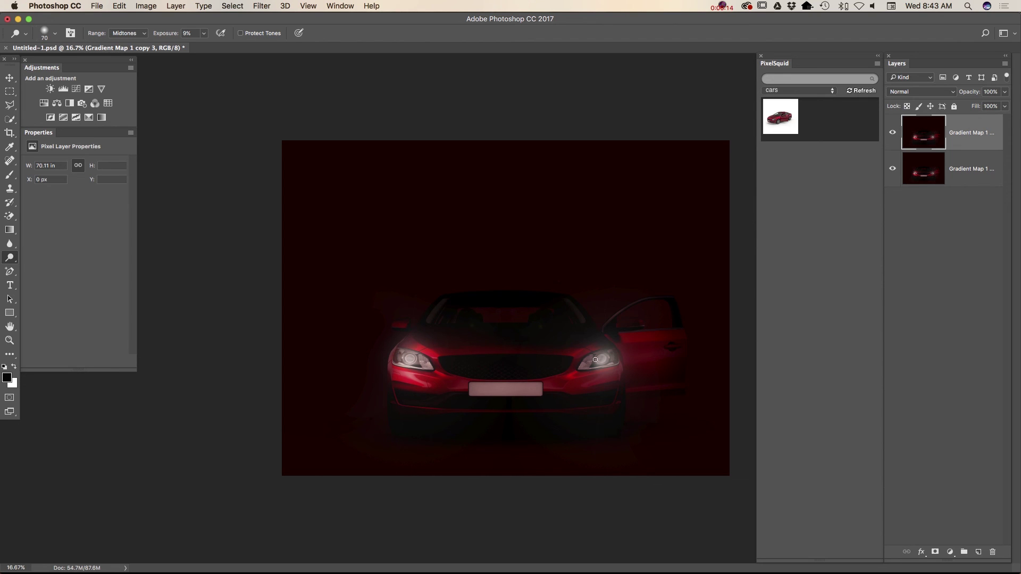
mouse_move(603, 362)
left_mouse_down()
mouse_move(614, 362)
mouse_move(586, 364)
mouse_move(616, 357)
mouse_move(584, 366)
left_mouse_up()
Add an Exposure adjustment layer at -1.47 exposure, 0.97 gamma and 64% opacity.
mouse_move(299, 572)
left_click(89, 89)
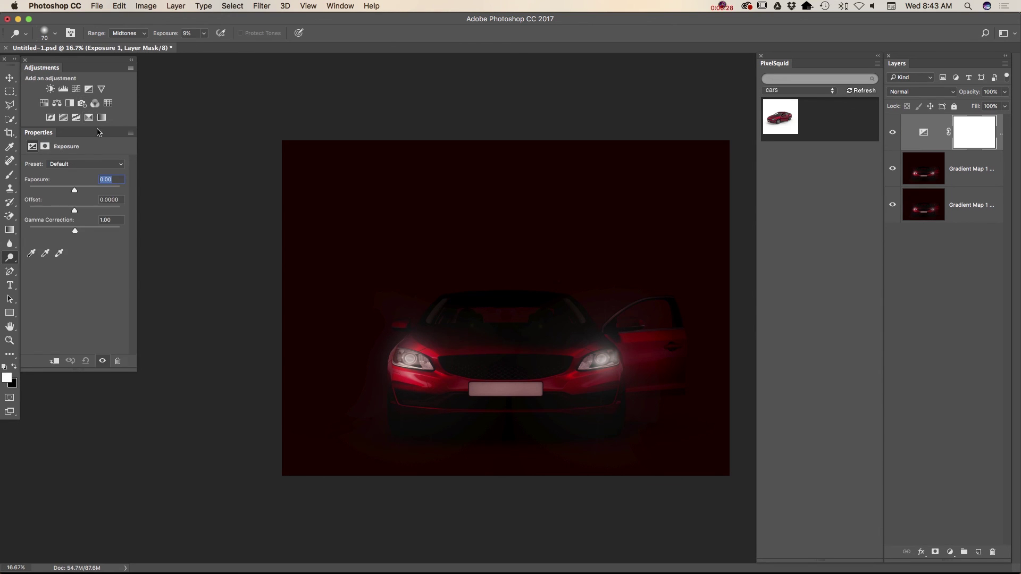
left_click_drag(80, 192, 65, 192)
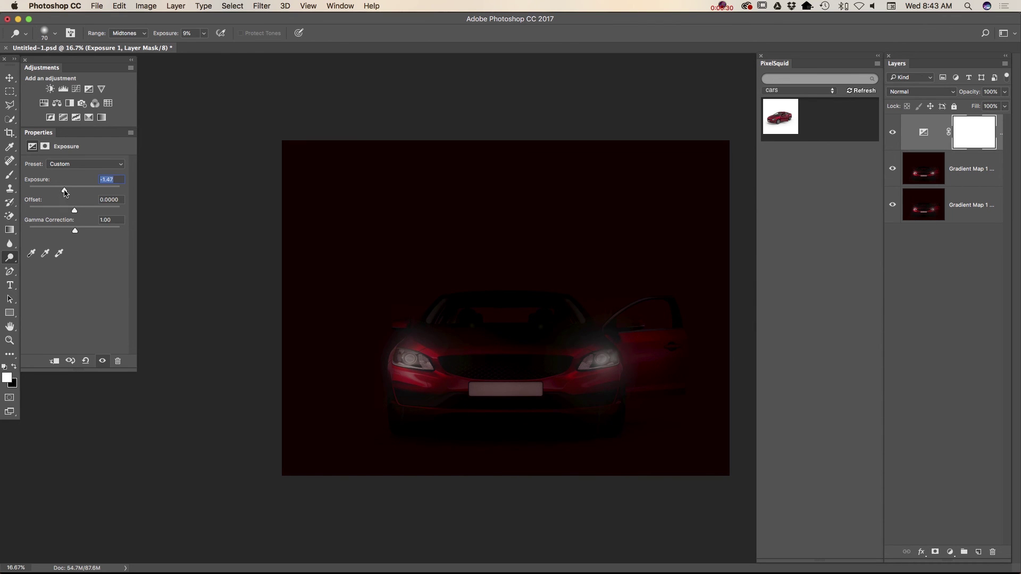
left_click_drag(76, 233, 77, 232)
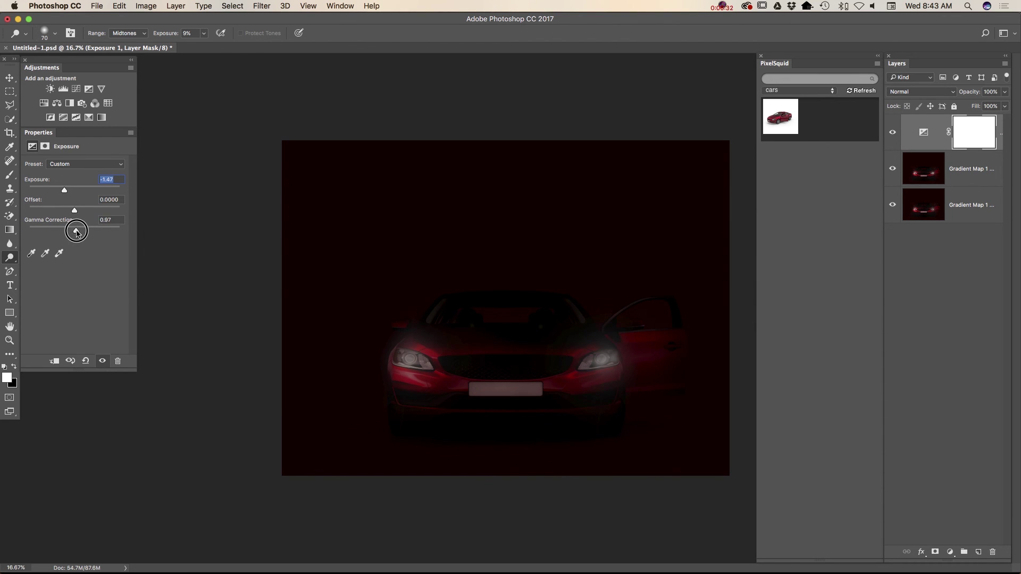
left_click(1005, 92)
left_click_drag(1004, 104, 986, 106)
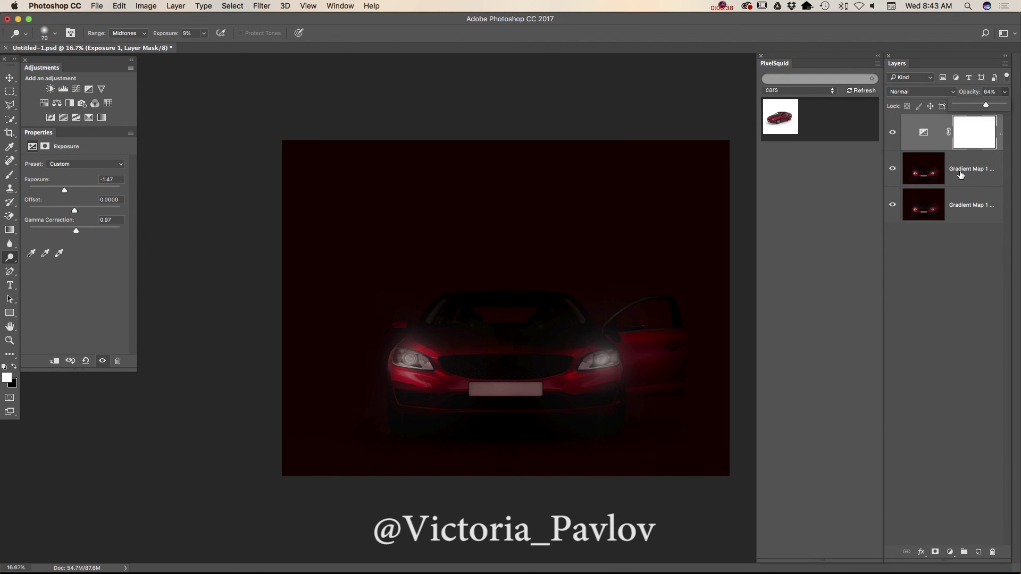
Merge the Exposure layer down and delete the lower Gradient Map 1 layer.
left_click(1005, 63)
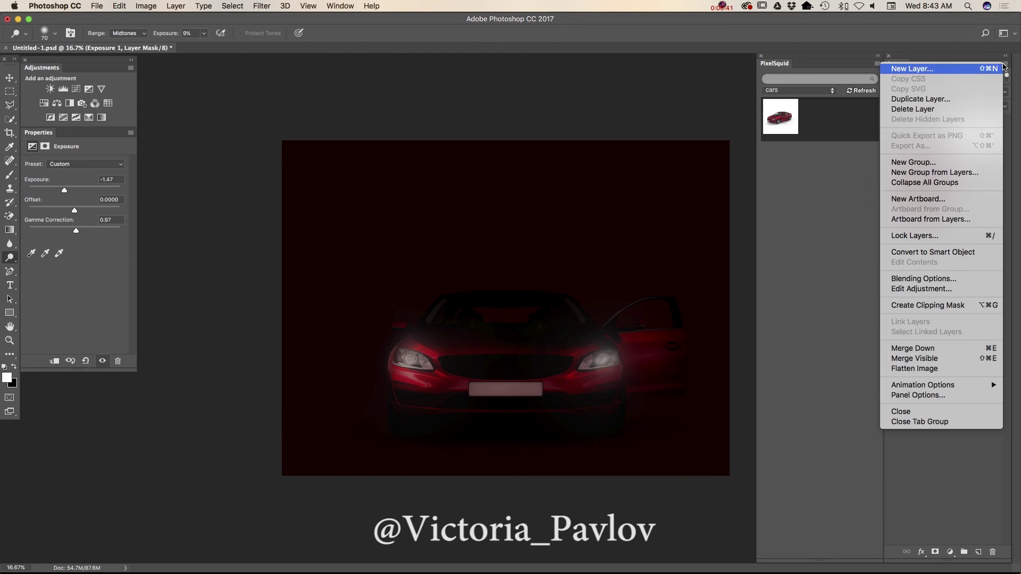
left_click(957, 348)
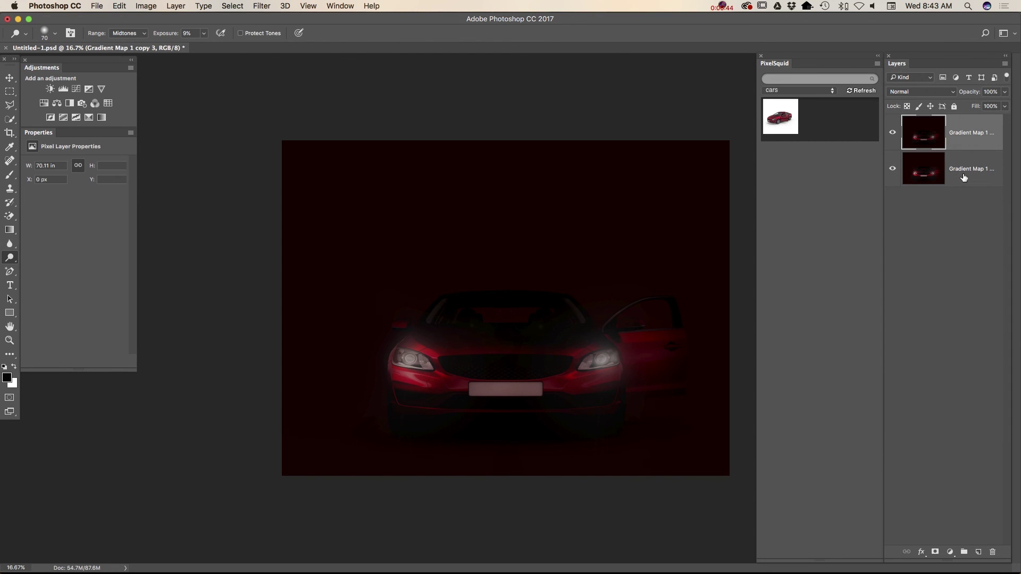
left_click_drag(965, 177, 993, 552)
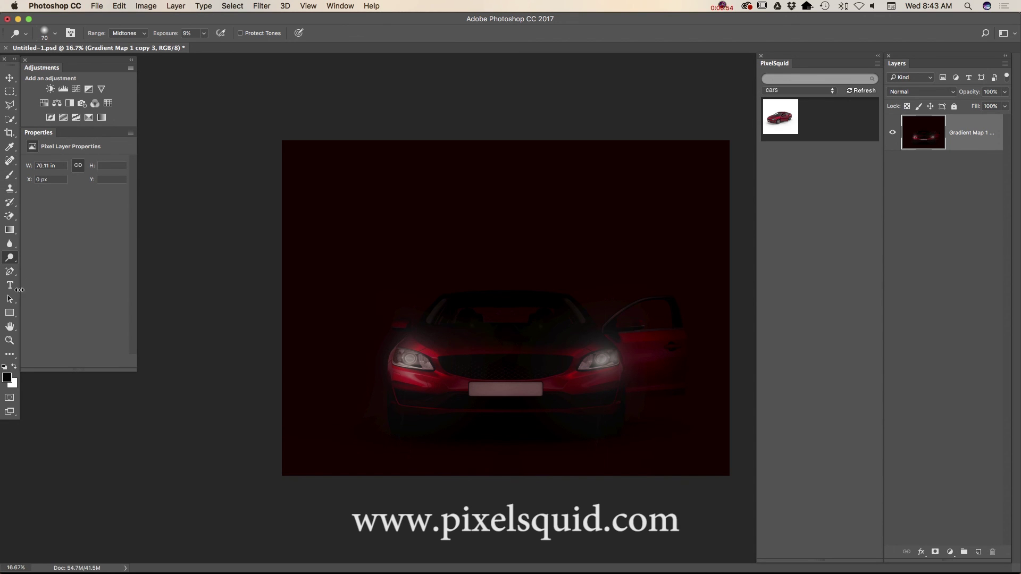
Type 'VICTORIA' in a text box drawn over the license plate.
left_click(10, 285)
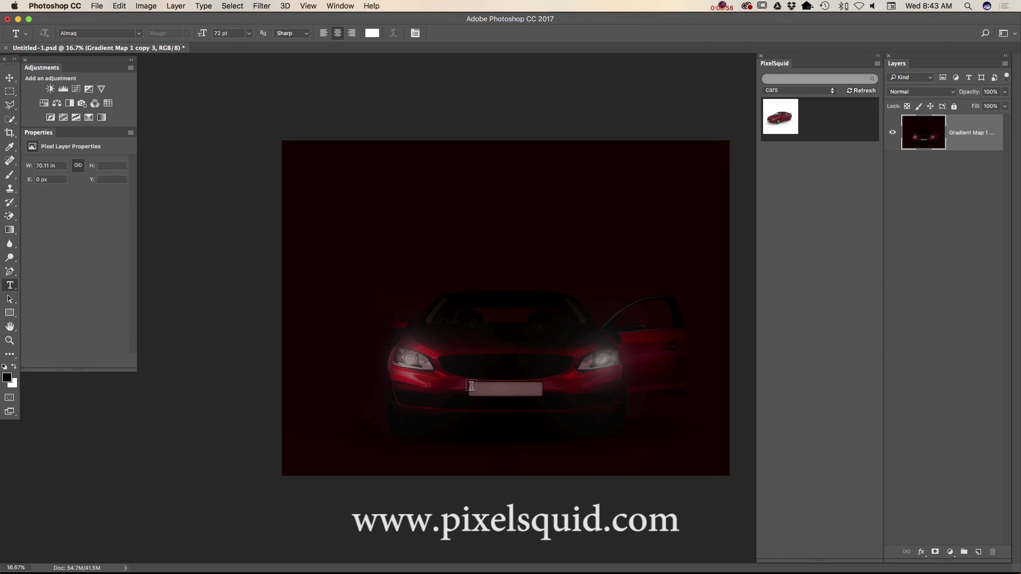
left_click_drag(472, 388, 551, 402)
right_click(515, 397)
left_click(512, 399)
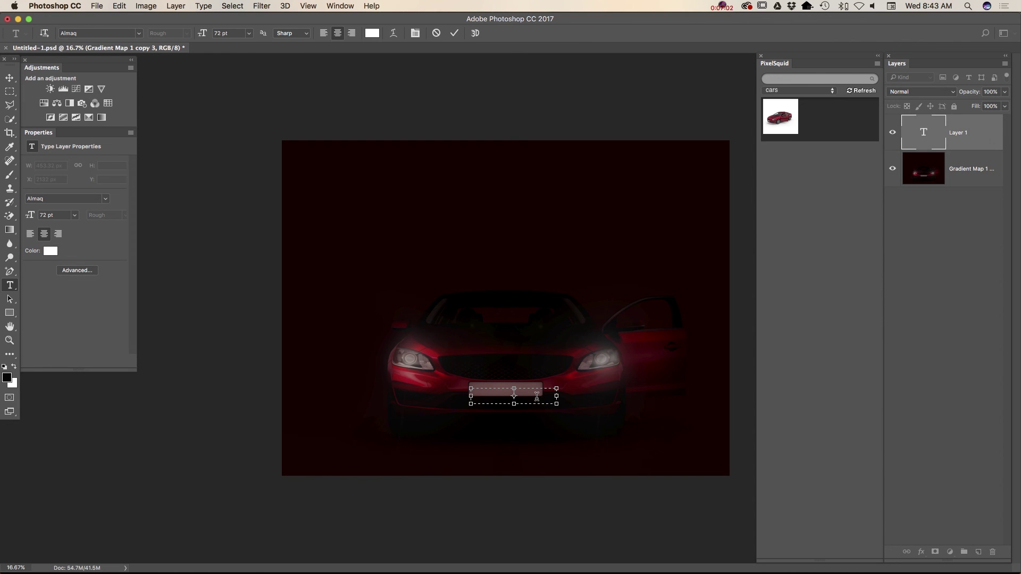
type("VICTORIA")
Make the text near-black, commit it, and shift it slightly left on the plate.
left_click(371, 33)
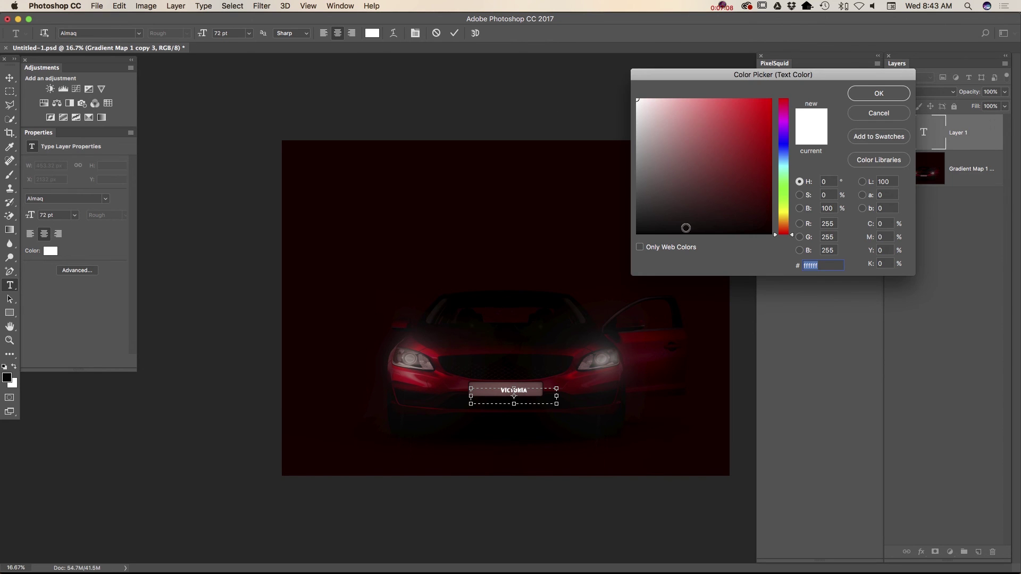
left_click(689, 231)
left_click(867, 96)
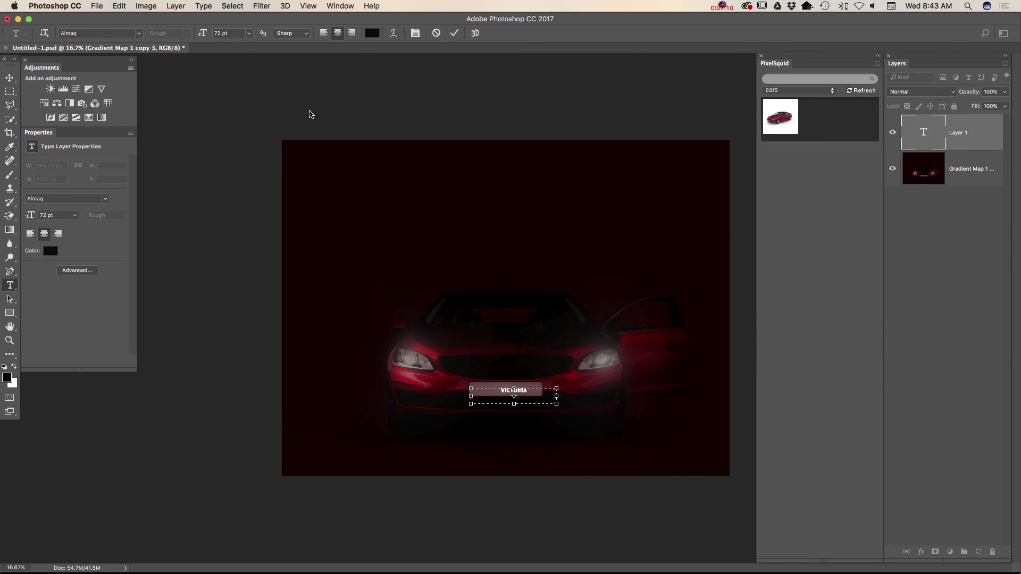
left_click(10, 78)
left_click_drag(520, 392, 511, 391)
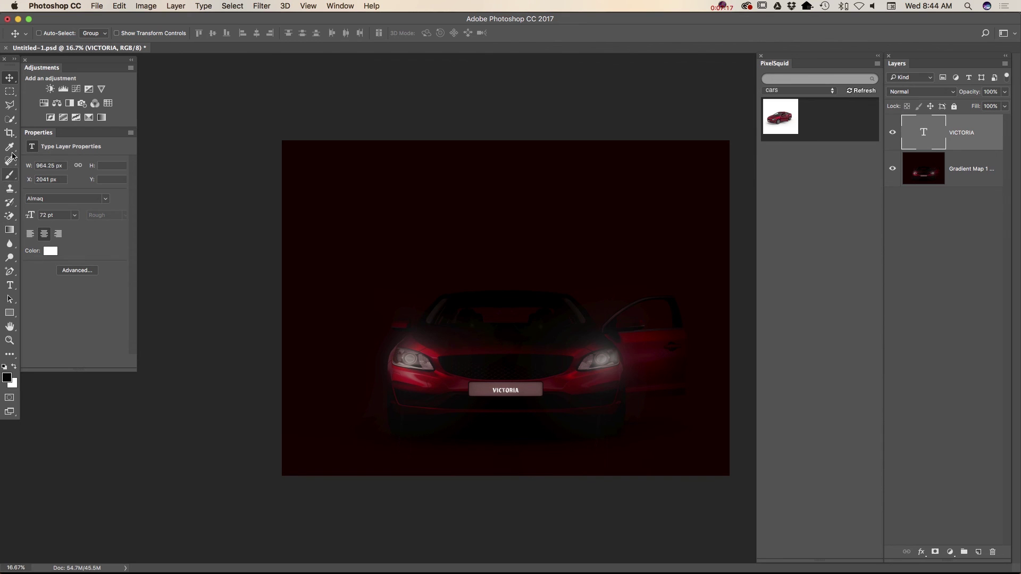
Reselect 'VICTORIA' and change its colour to pure black.
left_click(10, 285)
double_click(505, 390)
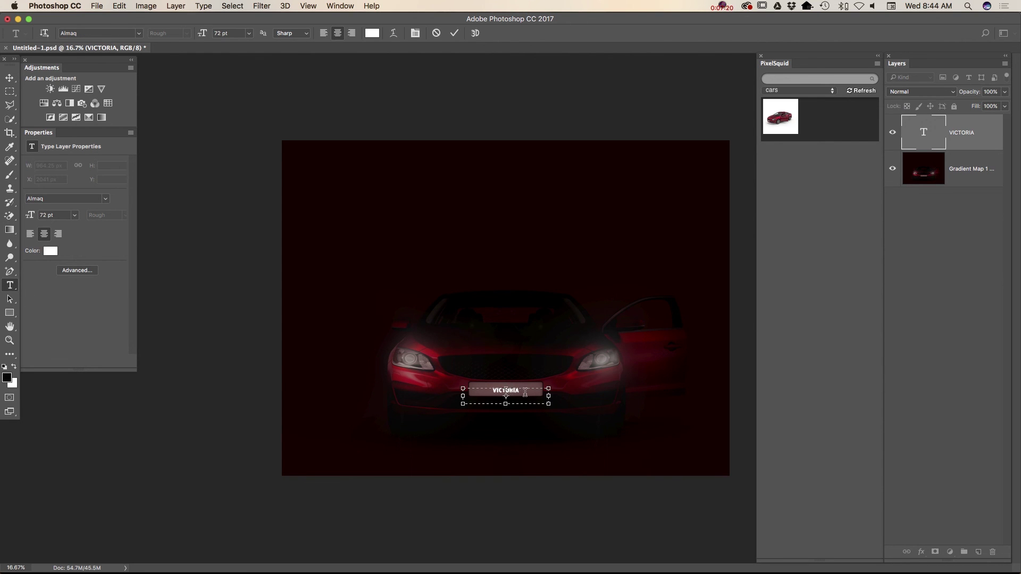
left_click(372, 33)
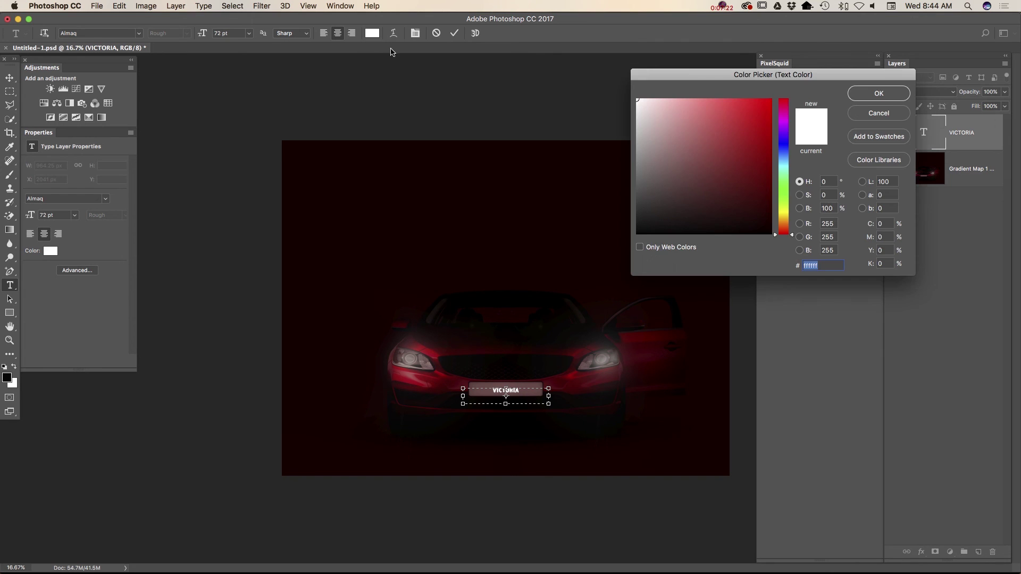
left_click(730, 233)
left_click(865, 97)
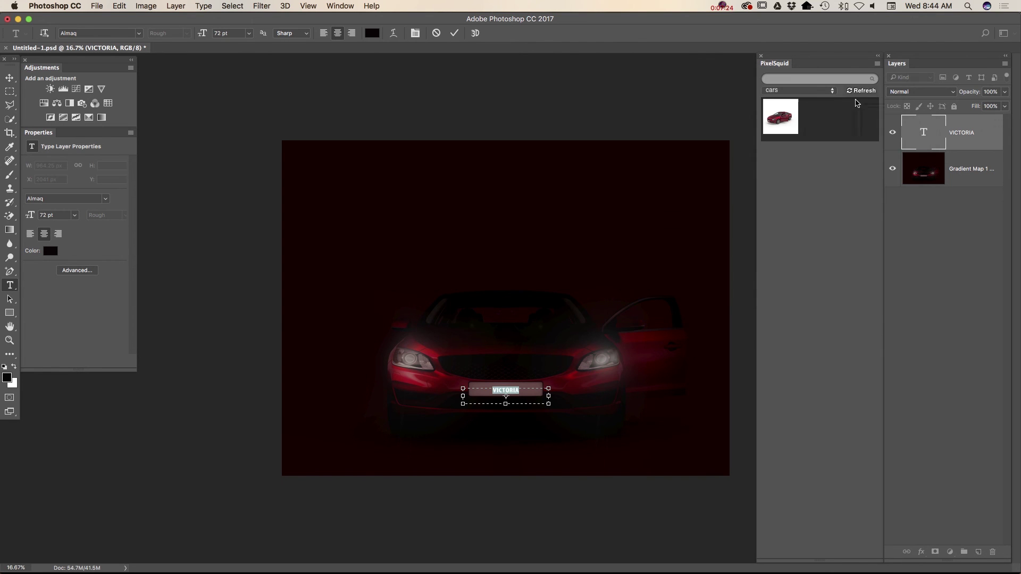
left_click(10, 77)
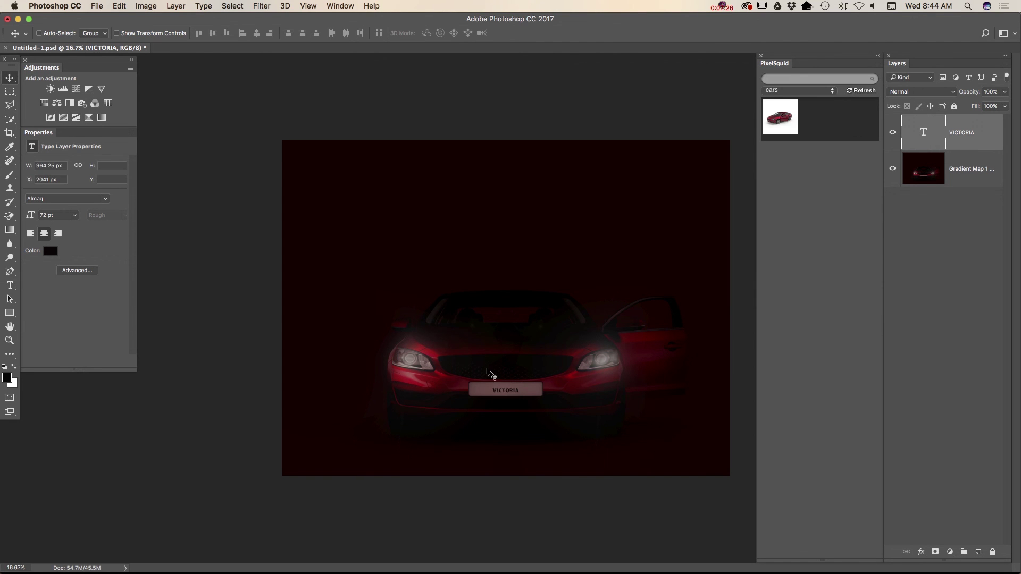
left_click(512, 391)
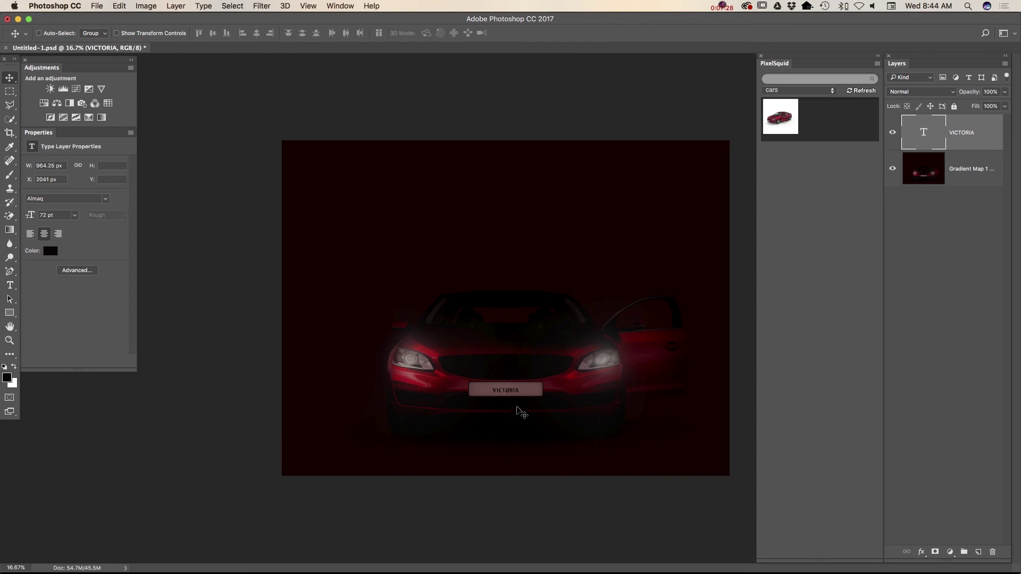